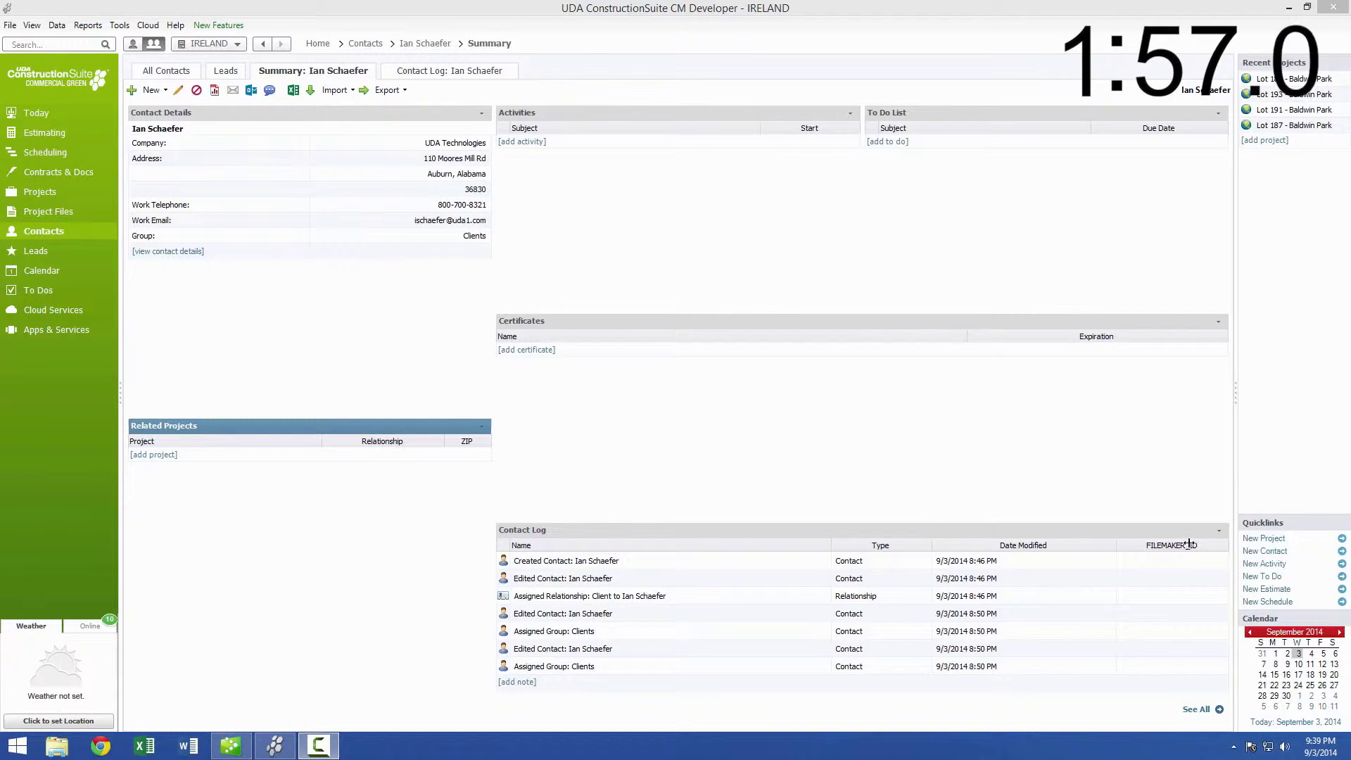
# - From the client contact, create project 'Lot 151 - Baldwin Park' with project type 2-Minute Home
pyautogui.click(171, 135)
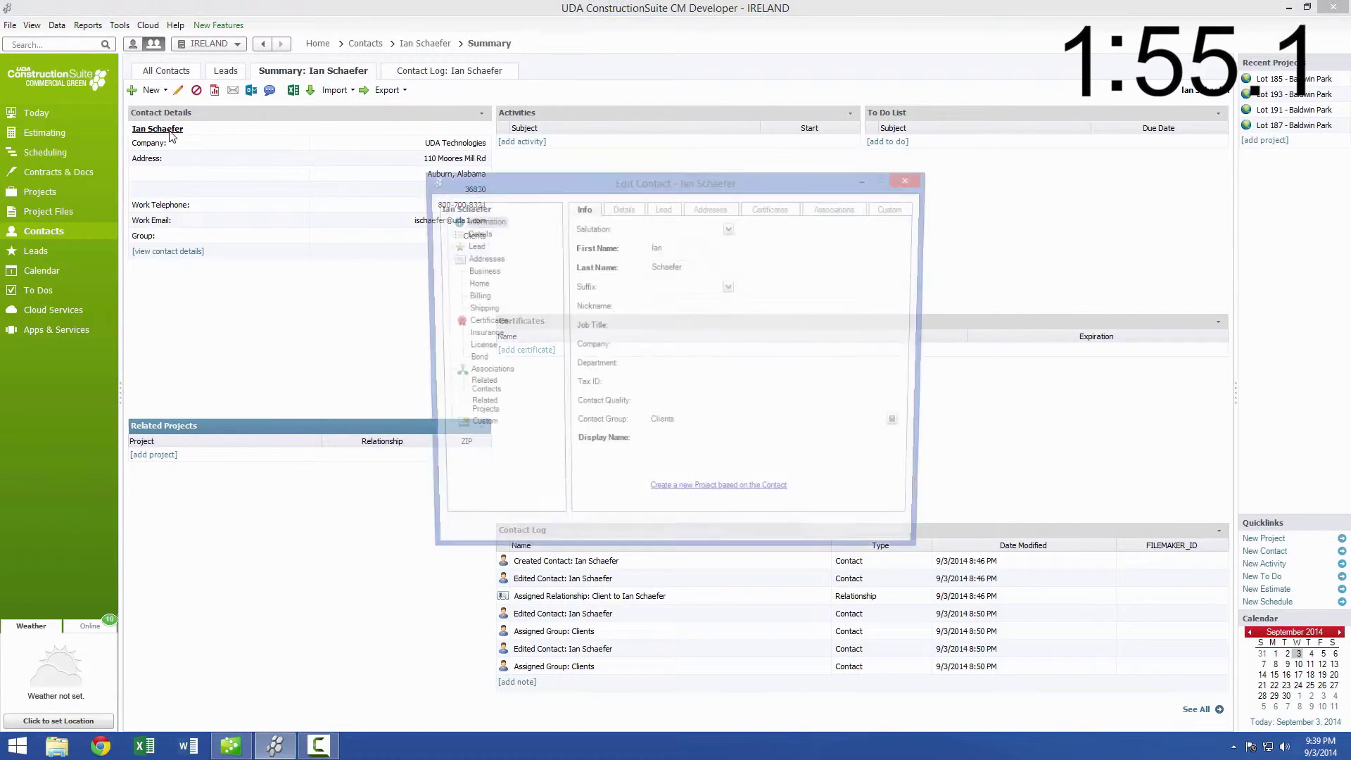
pyautogui.click(679, 501)
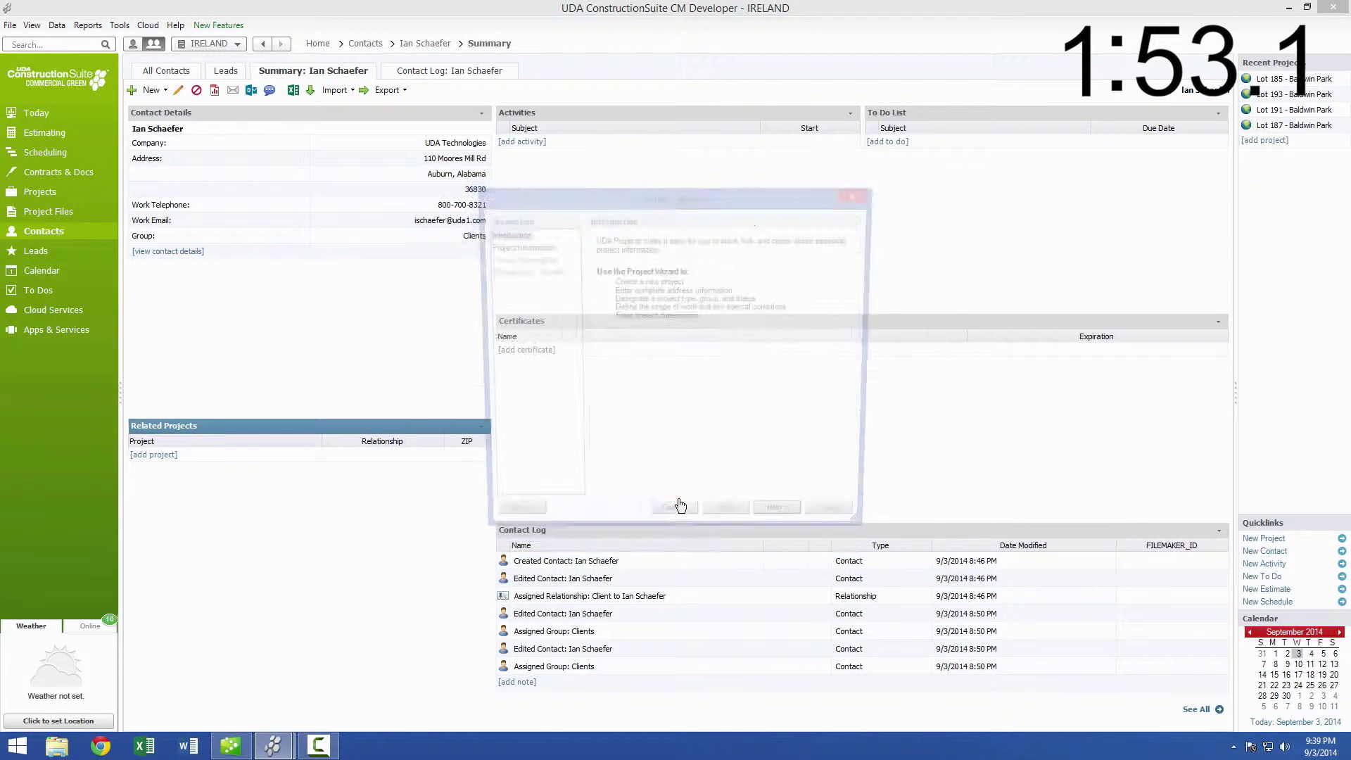
pyautogui.click(779, 527)
pyautogui.click(691, 242)
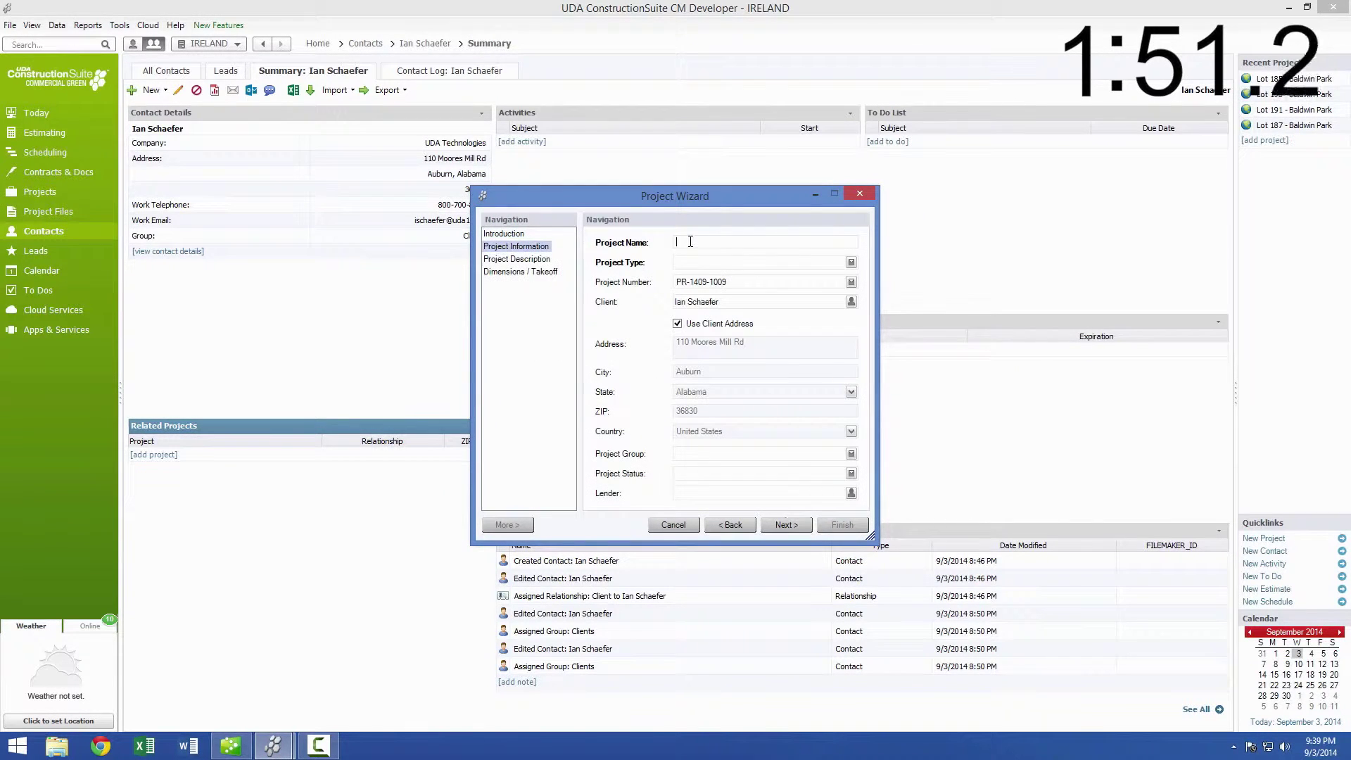
pyautogui.write('Lot 15')
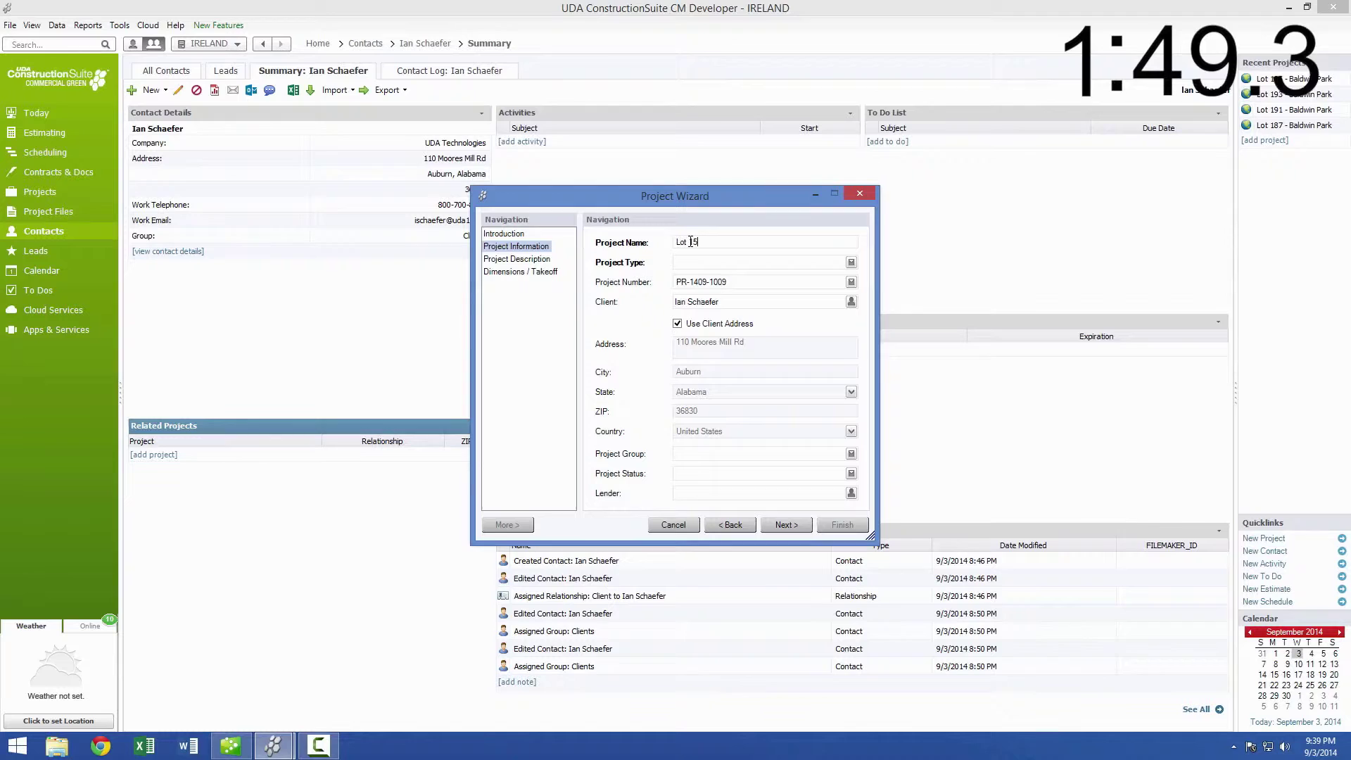
pyautogui.write('1 - Bald')
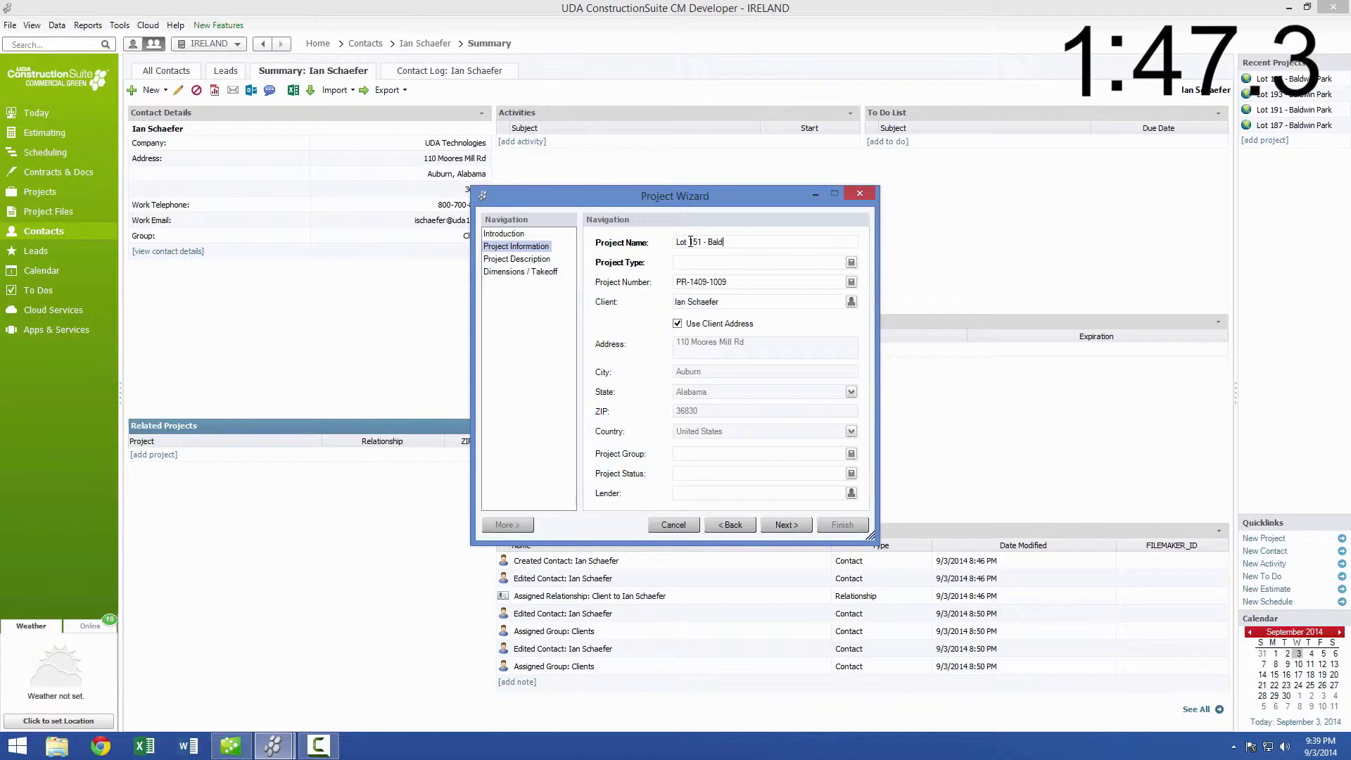
pyautogui.write('win ')
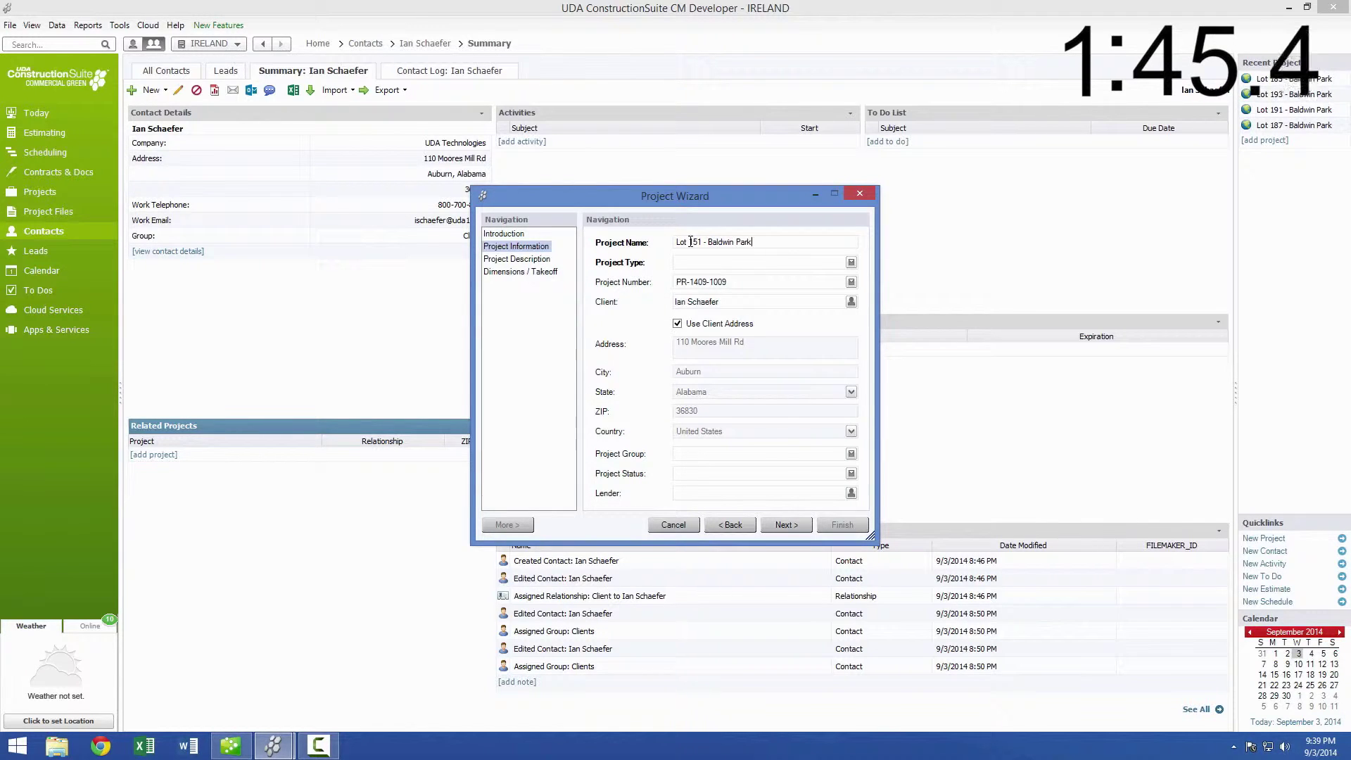
pyautogui.write('Park')
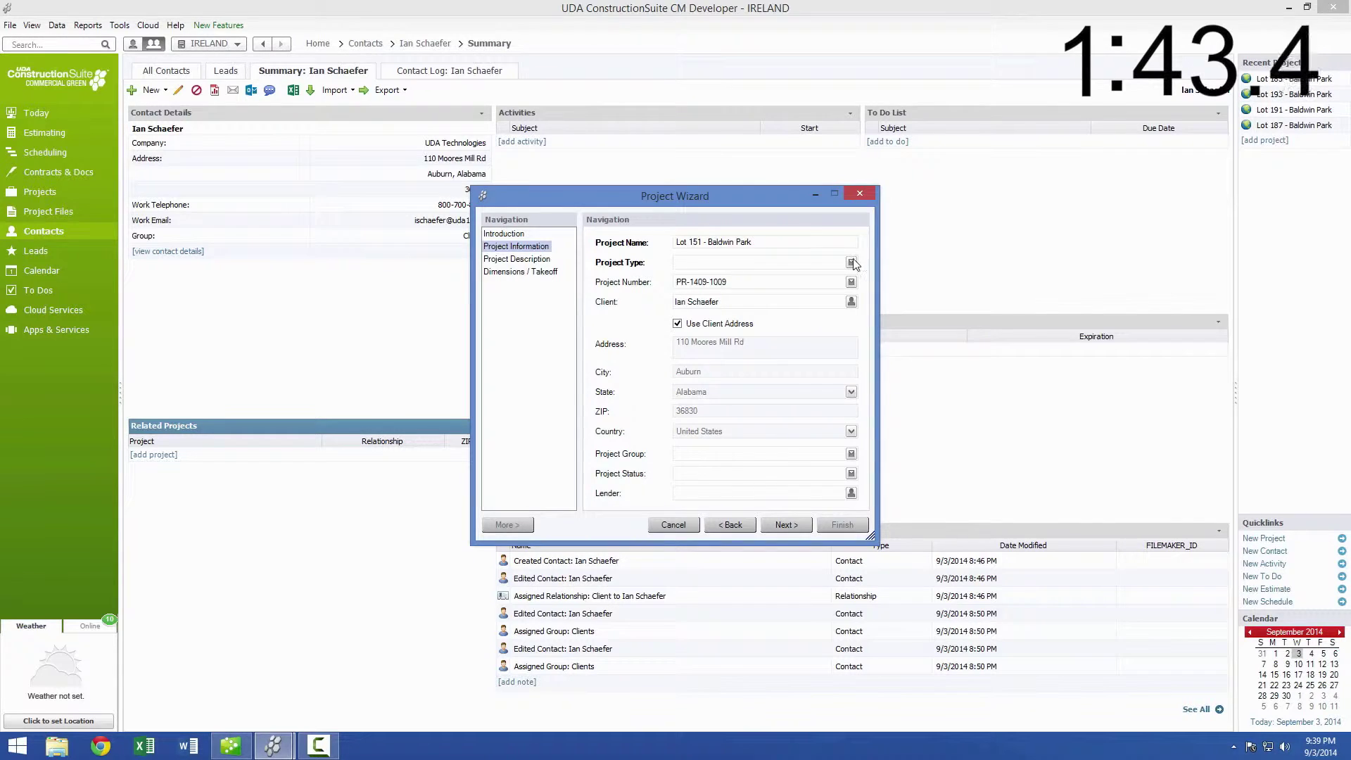
pyautogui.click(851, 262)
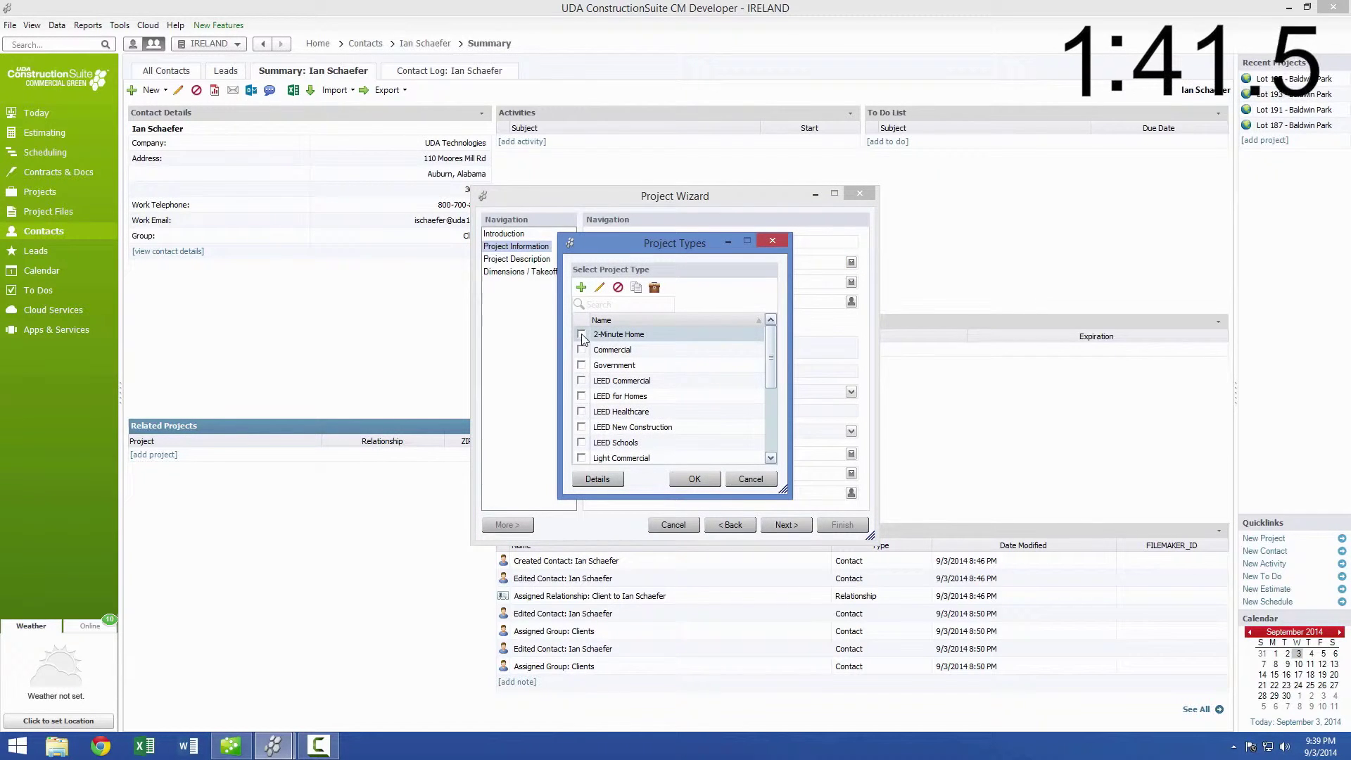
pyautogui.click(693, 479)
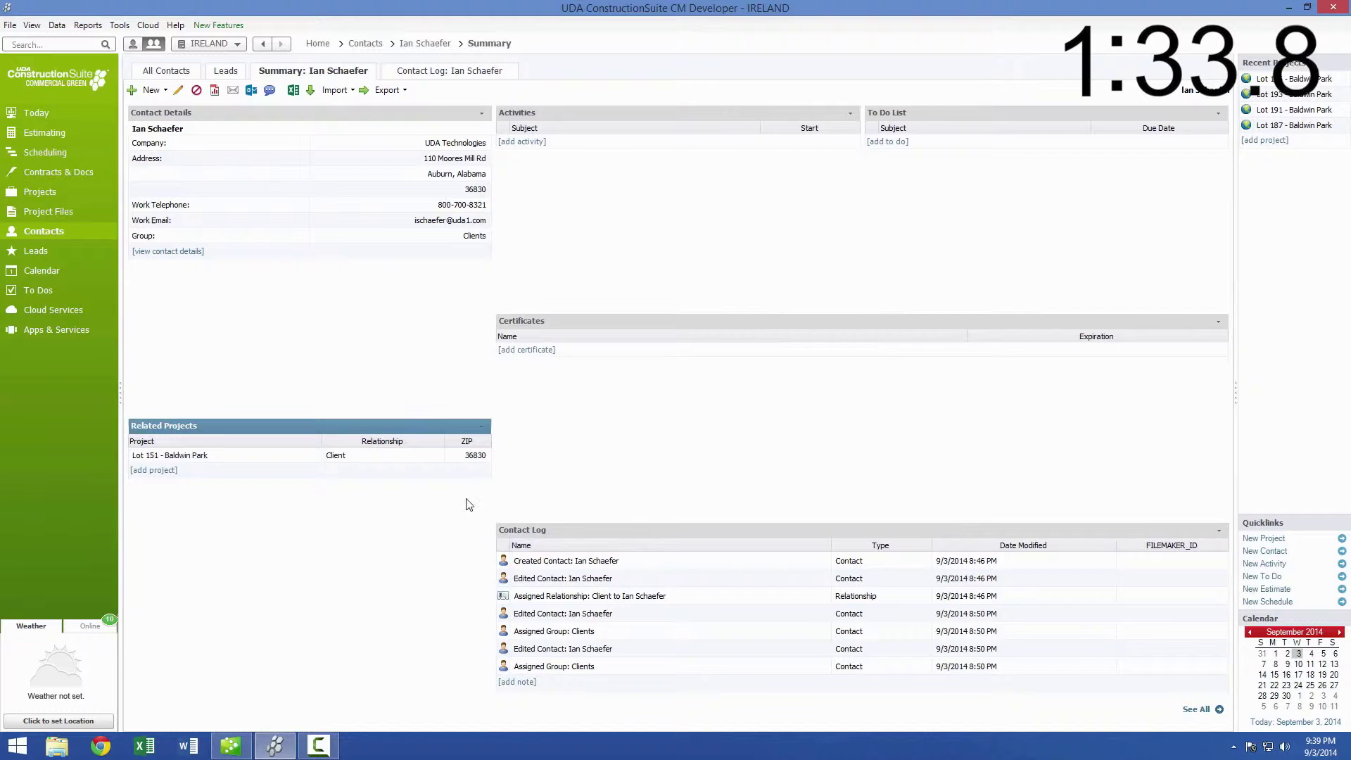
# - Open the Lot 151 project, check off Review Plans, and open its takeoff dimensions
pyautogui.click(203, 461)
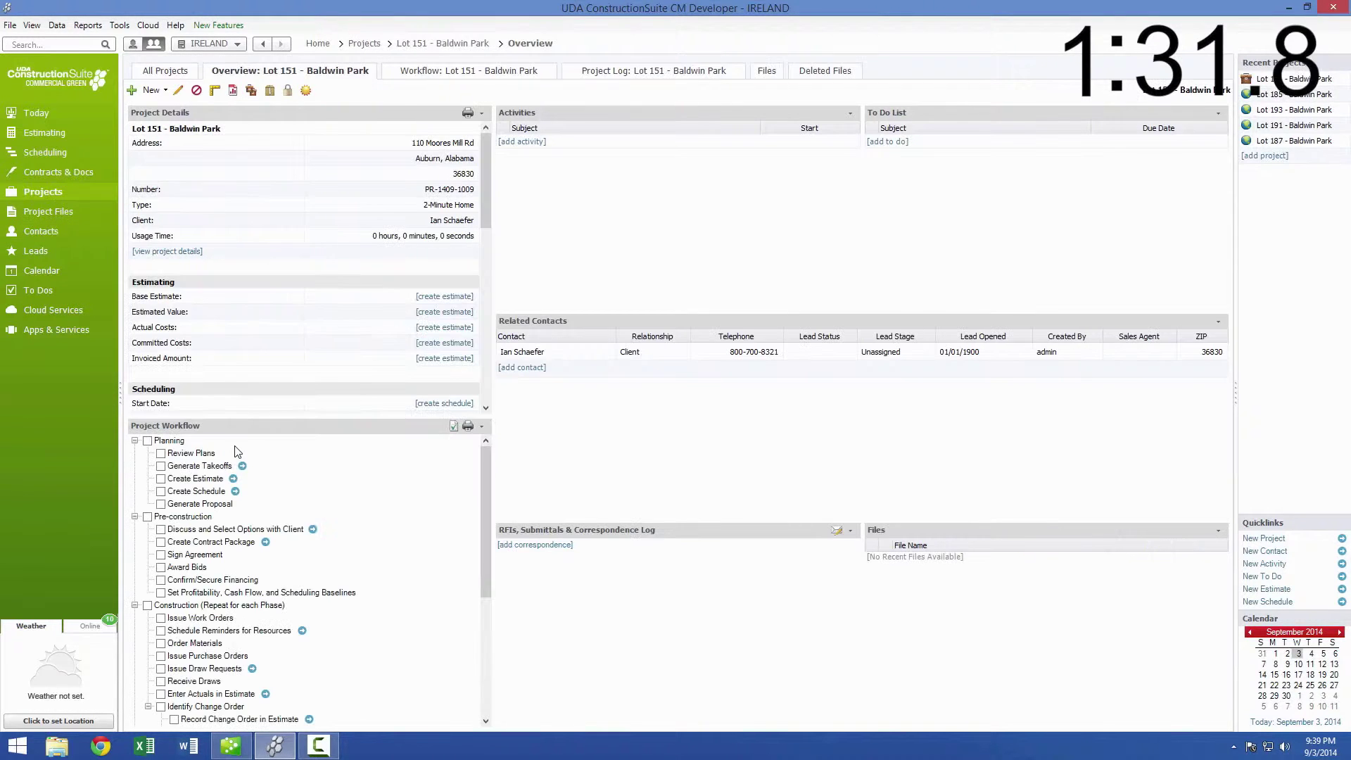
pyautogui.click(162, 454)
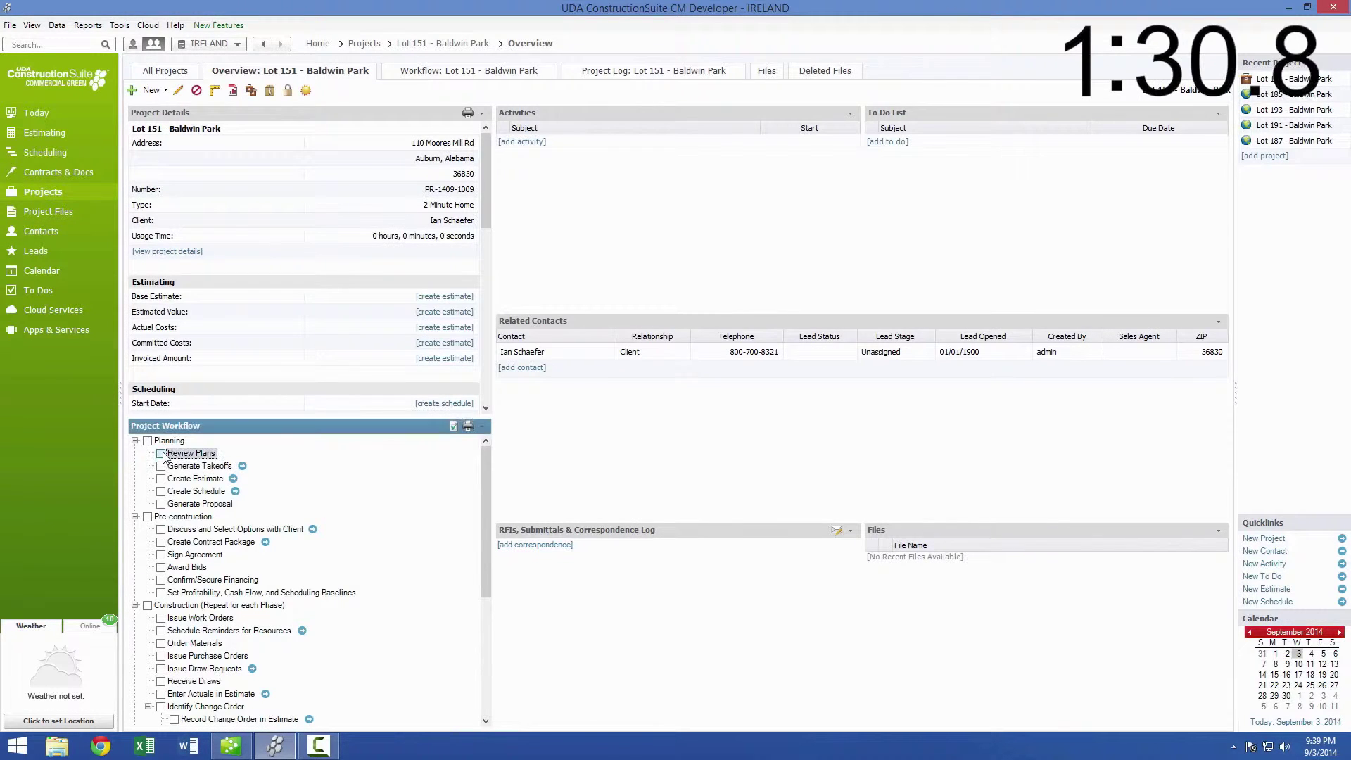
pyautogui.click(242, 466)
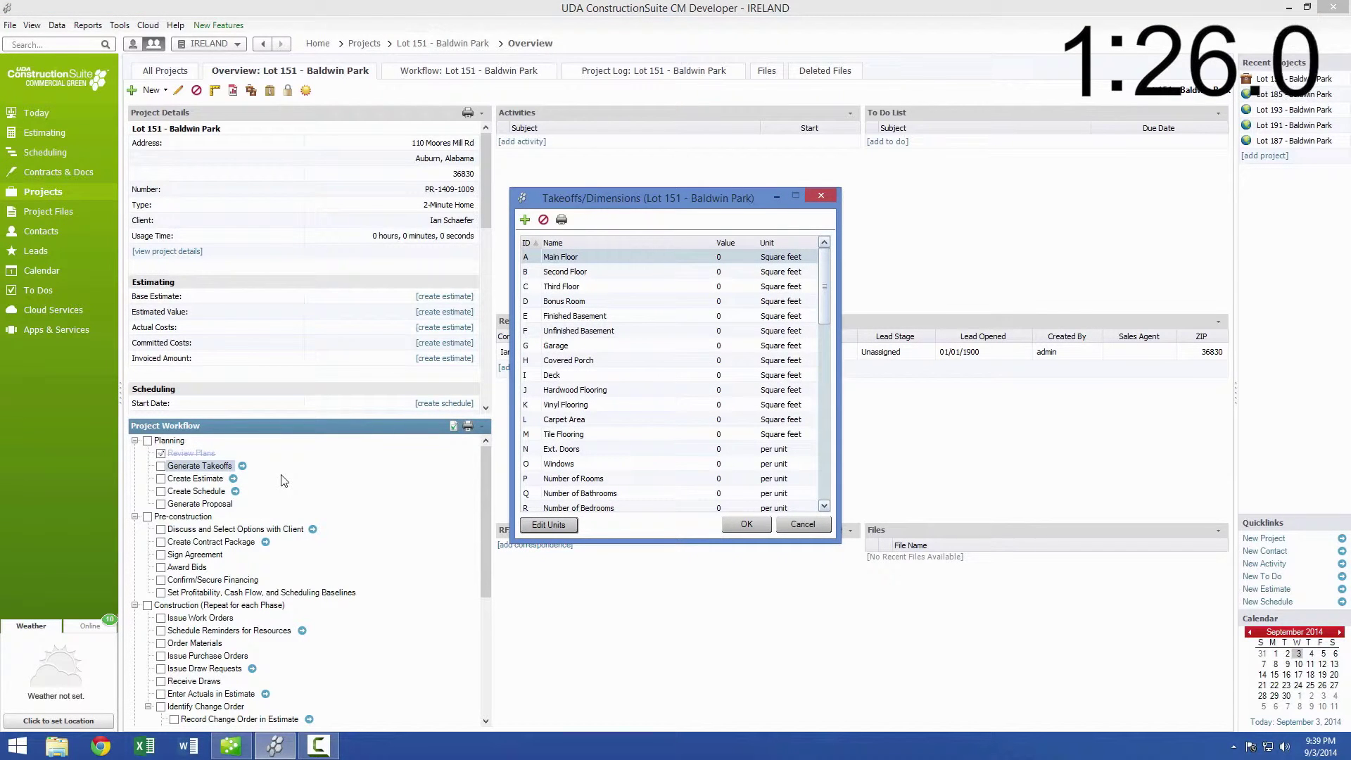
# - Enter the floor areas: Main Floor 12, Second Floor 937, Garage 447, Deck 220, Hardwood 480
pyautogui.click(738, 258)
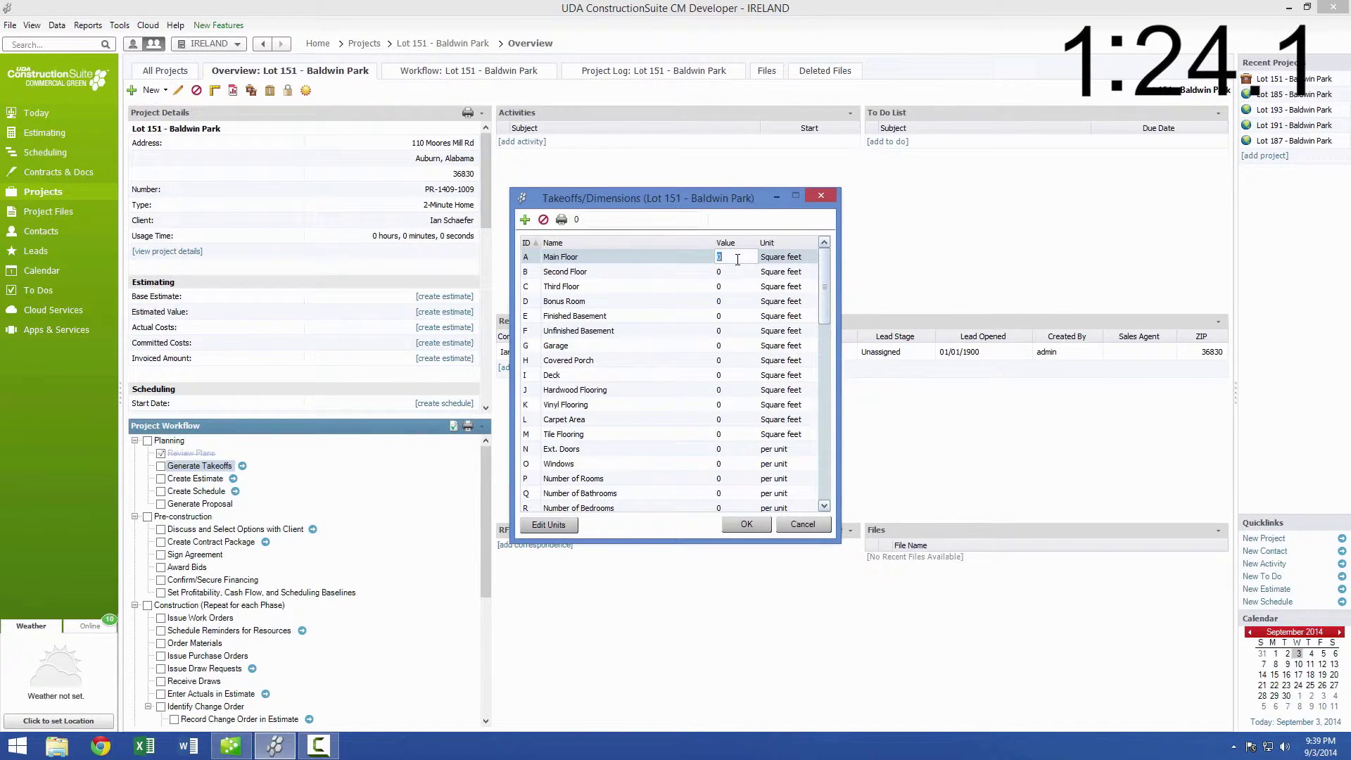
pyautogui.write('1294')
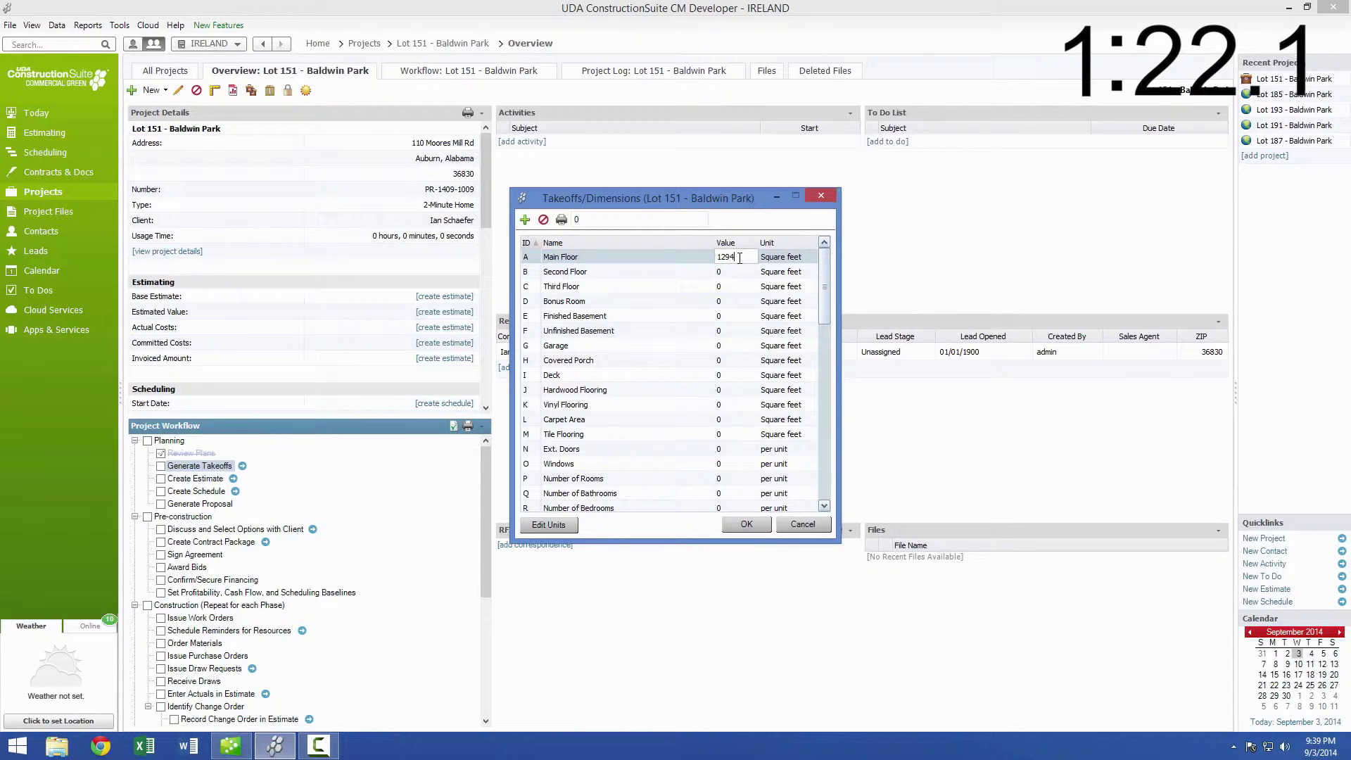
pyautogui.press('Return')
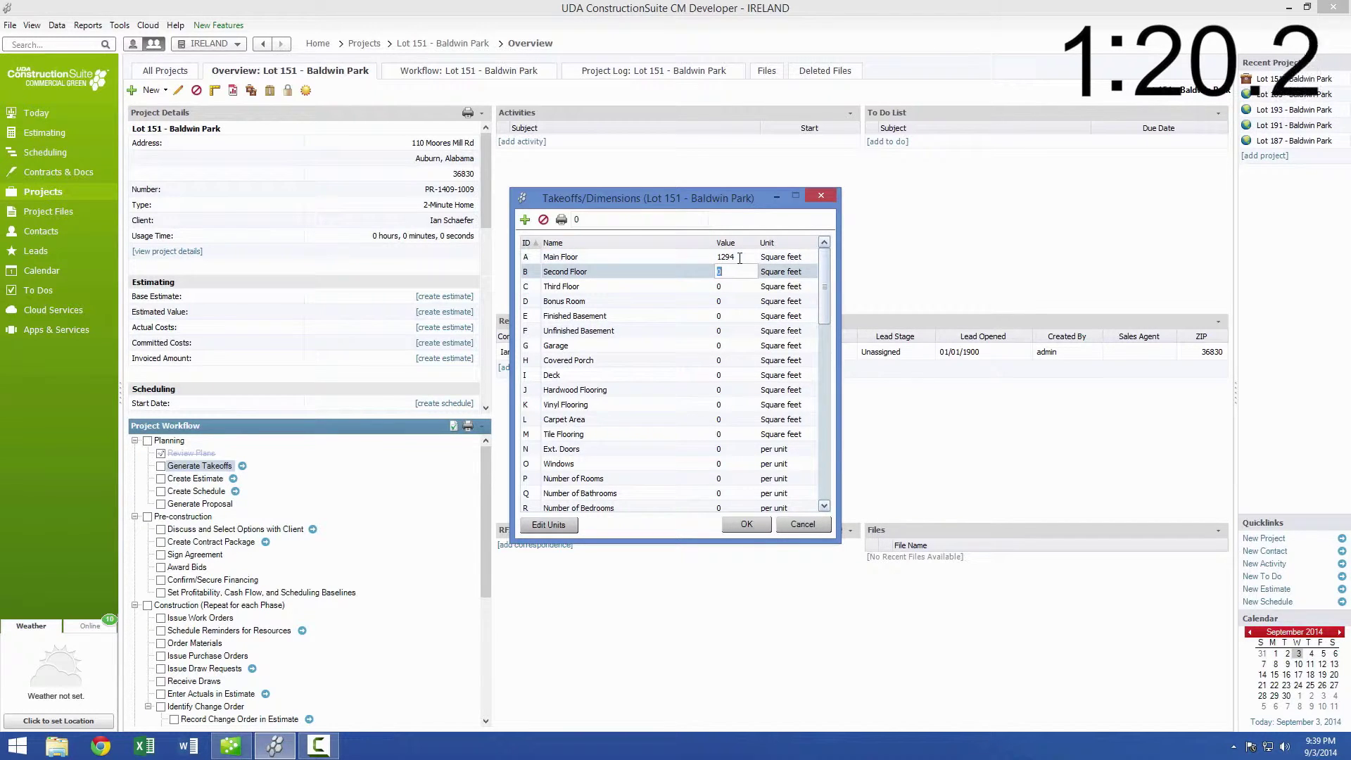
pyautogui.write('937')
pyautogui.press('Return')
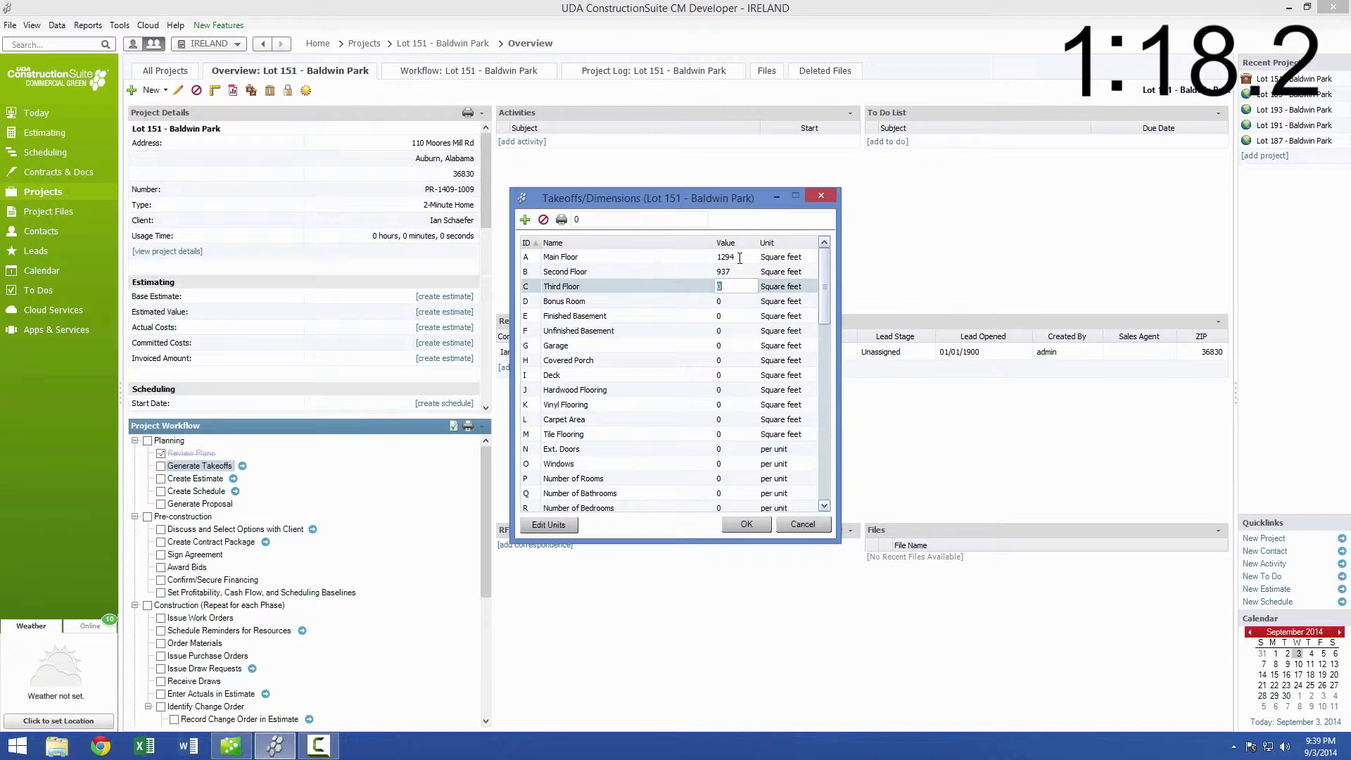
pyautogui.press('Return')
pyautogui.press('Return')
pyautogui.press('Return')
pyautogui.press('Return')
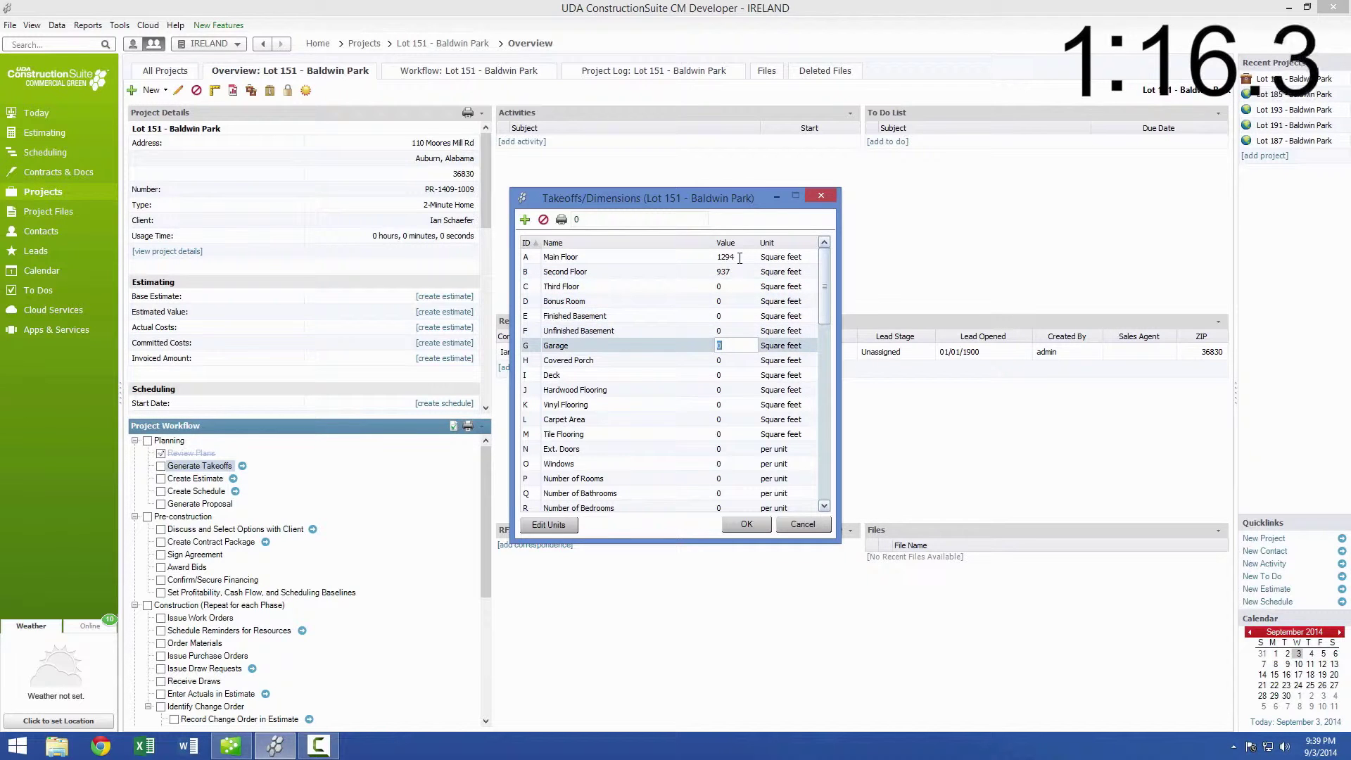
pyautogui.write('447')
pyautogui.press('Return')
pyautogui.press('Return')
pyautogui.write('220')
pyautogui.press('Return')
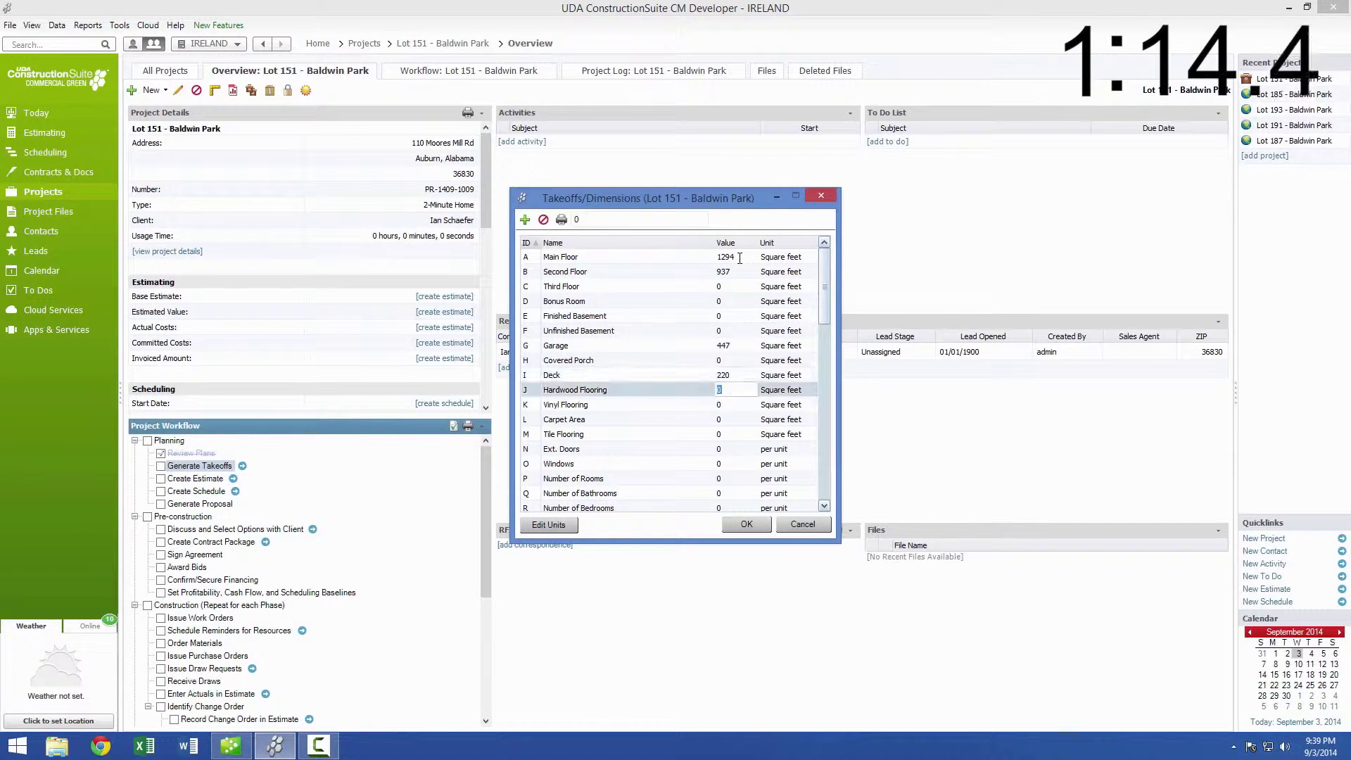
pyautogui.write('480')
pyautogui.press('Return')
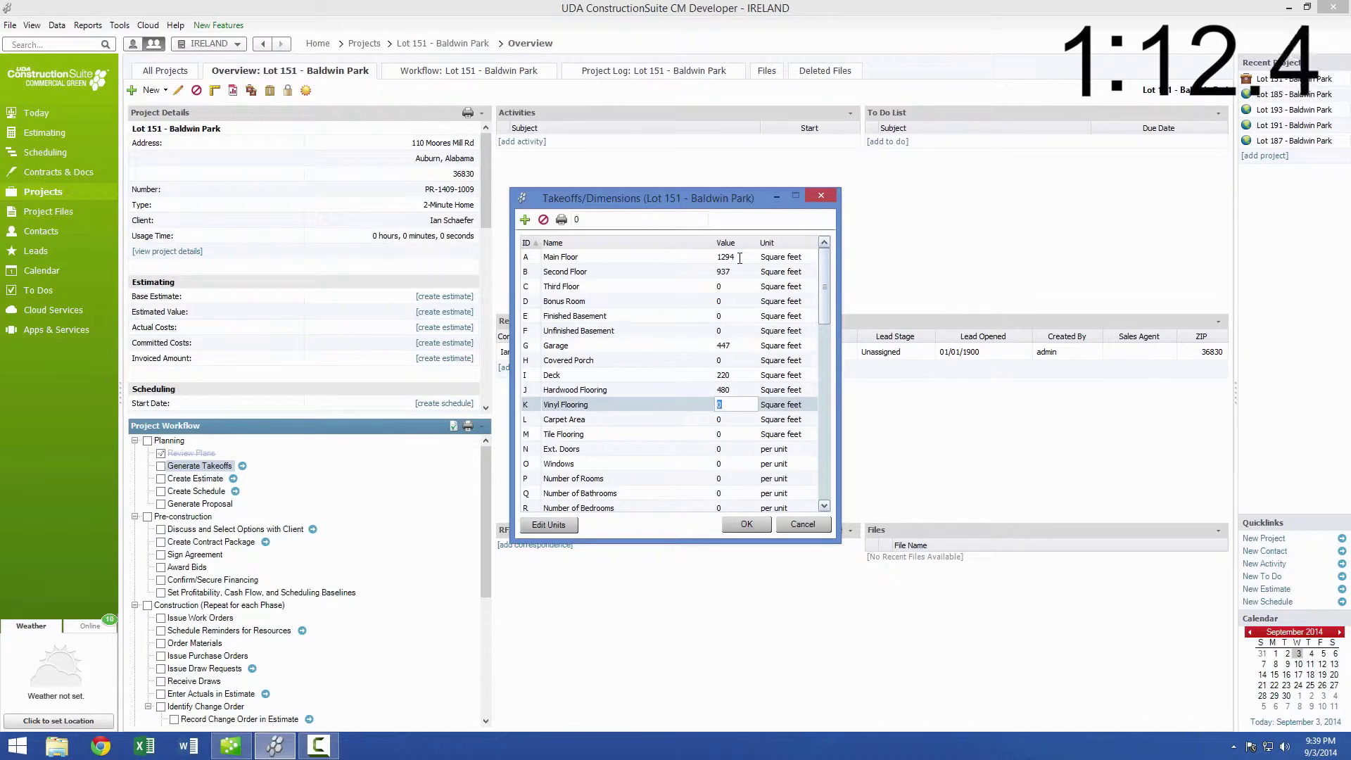
# - Enter Carpet 360, Tile 400, 2 doors, 12 windows, 6 rooms, 2 bathrooms, 3 bedrooms, and save
pyautogui.press('Return')
pyautogui.write('360')
pyautogui.press('Return')
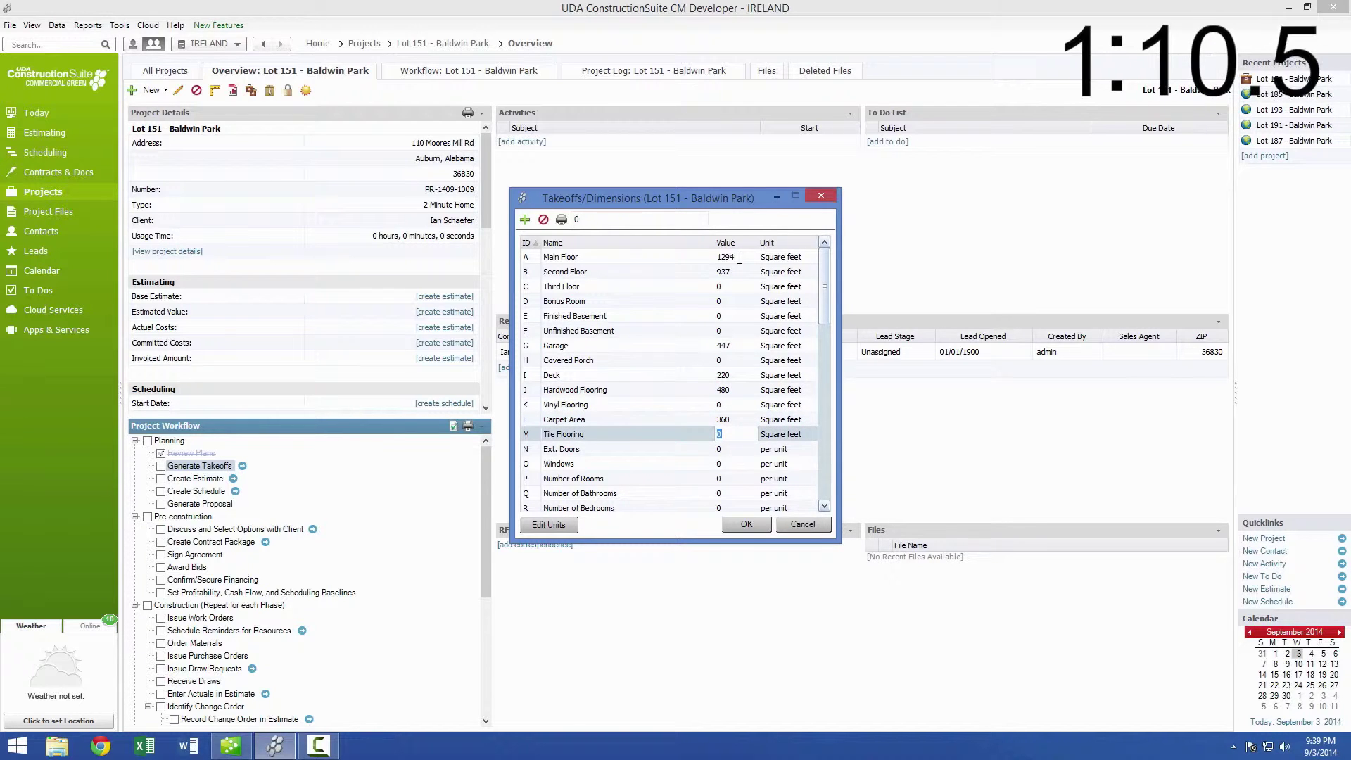
pyautogui.write('400')
pyautogui.press('Return')
pyautogui.write('2')
pyautogui.press('Return')
pyautogui.write('12')
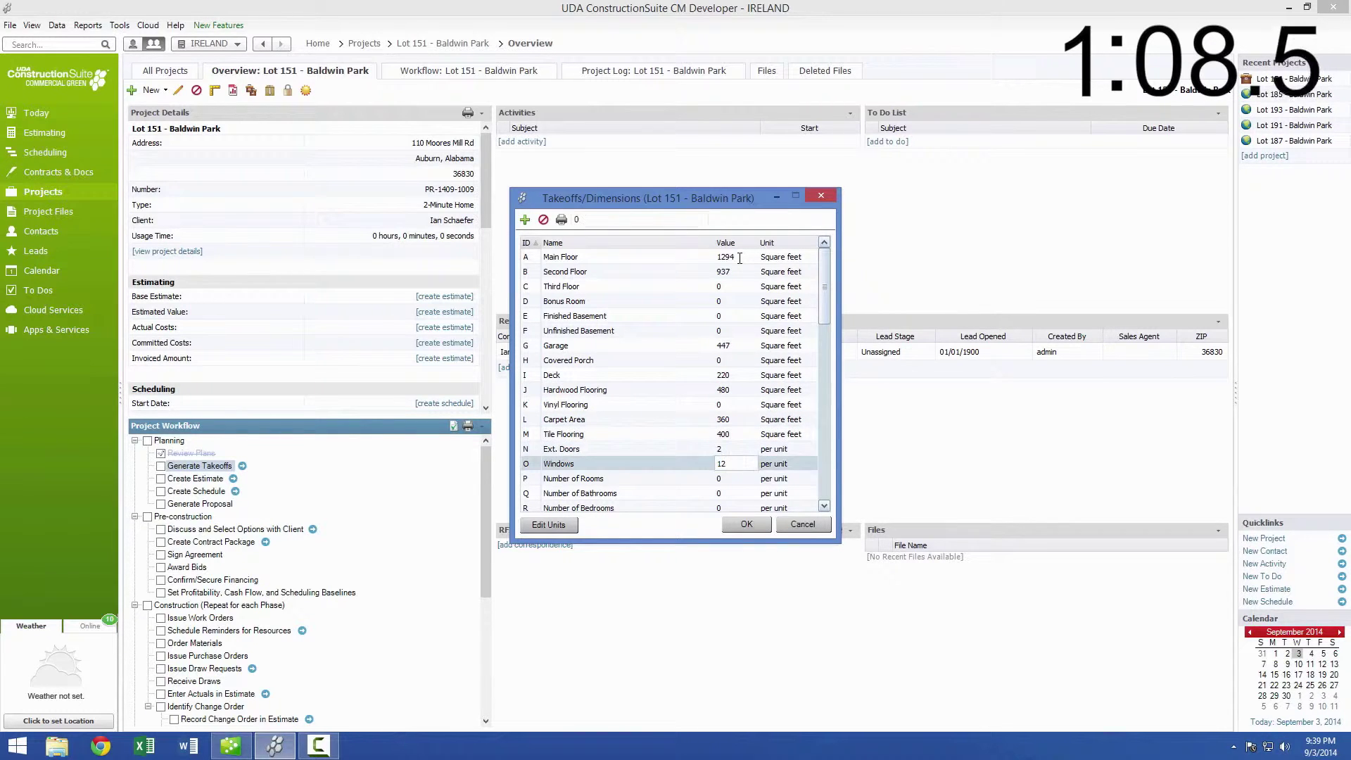
pyautogui.press('Return')
pyautogui.write('6')
pyautogui.press('Return')
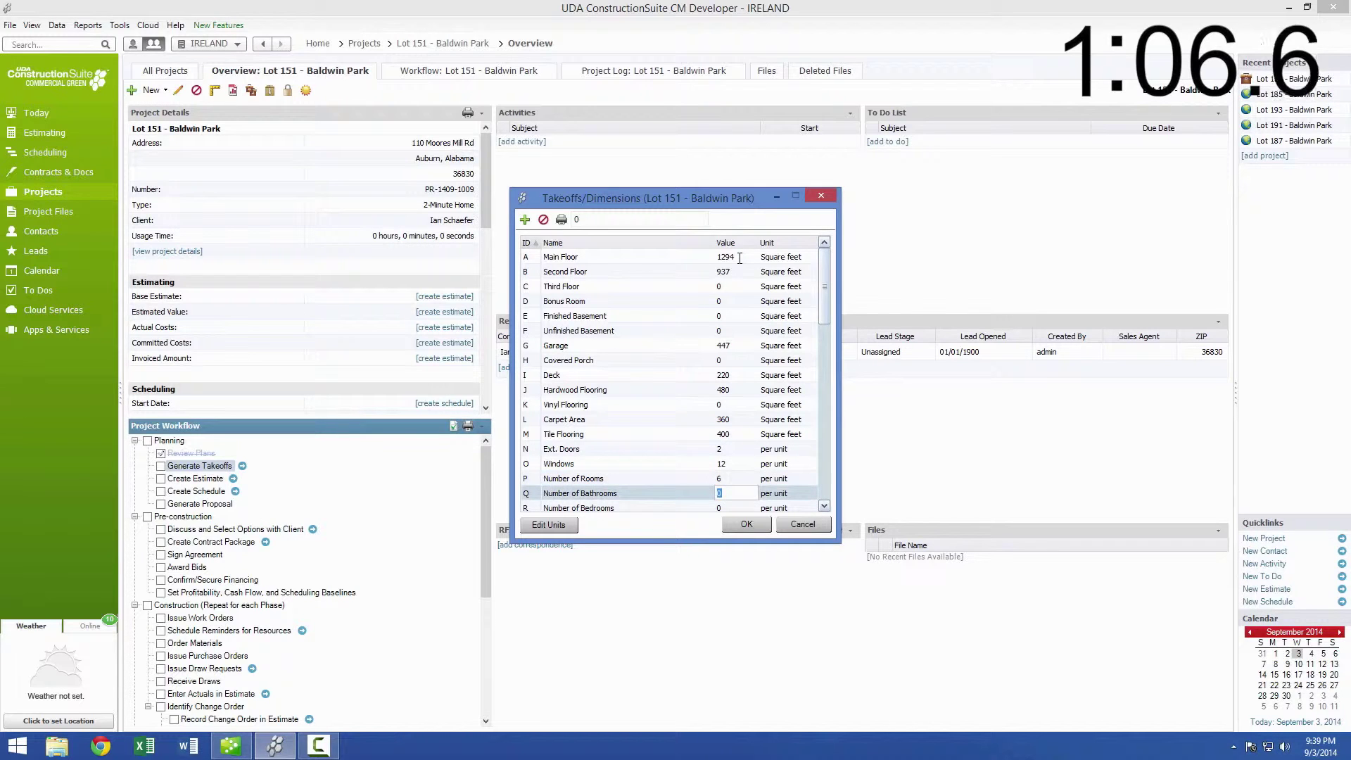
pyautogui.write('2')
pyautogui.press('Return')
pyautogui.write('3')
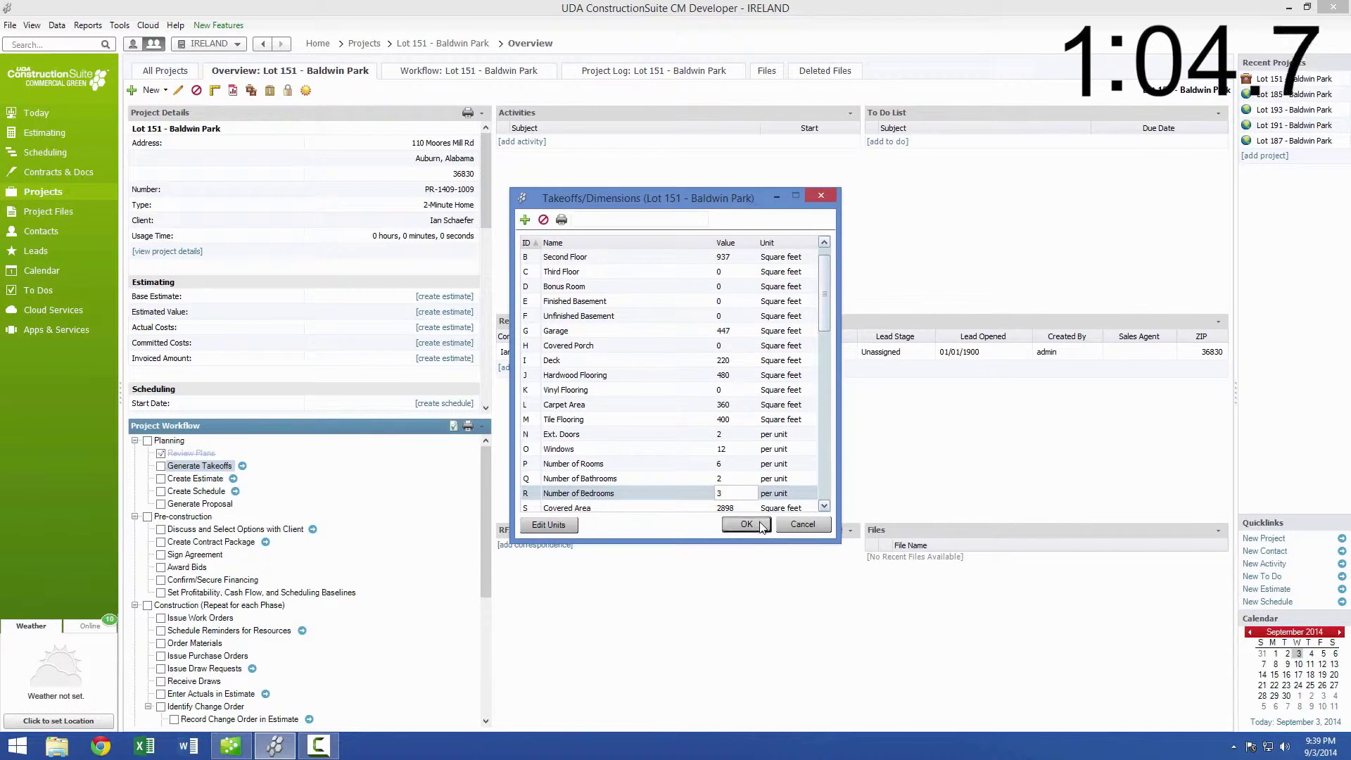
pyautogui.click(755, 526)
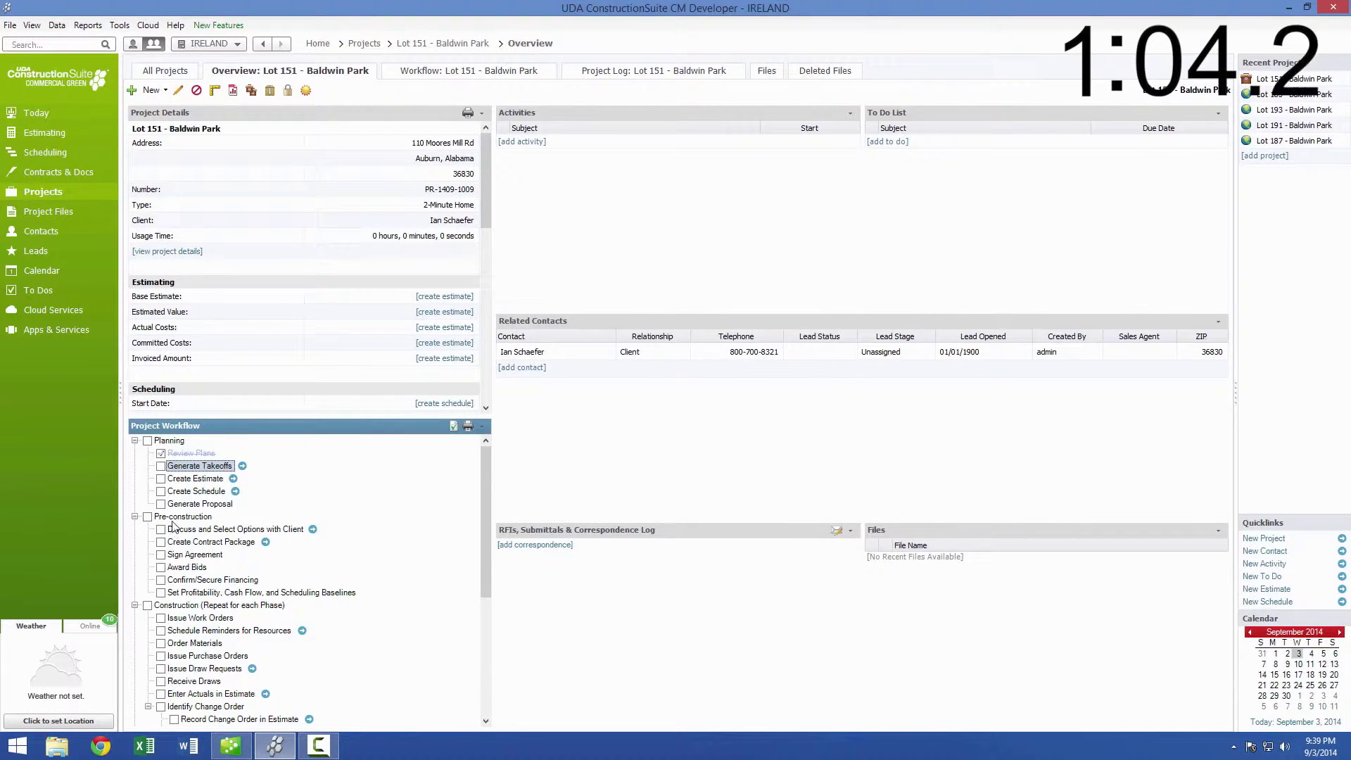
# - Generate the Lot 151 estimate and scroll to its $483,554.83 Project Totals
pyautogui.click(233, 479)
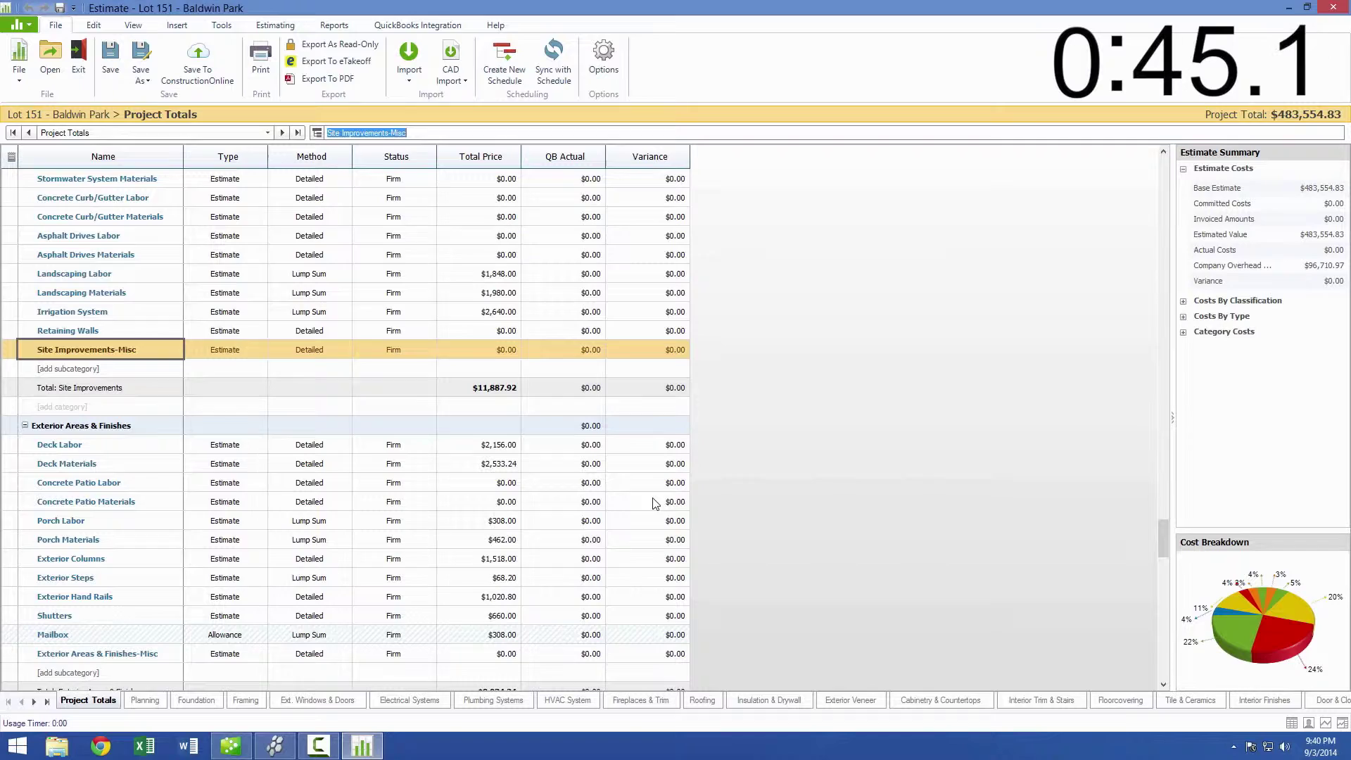
pyautogui.moveTo(1161, 537); pyautogui.dragTo(1160, 170)
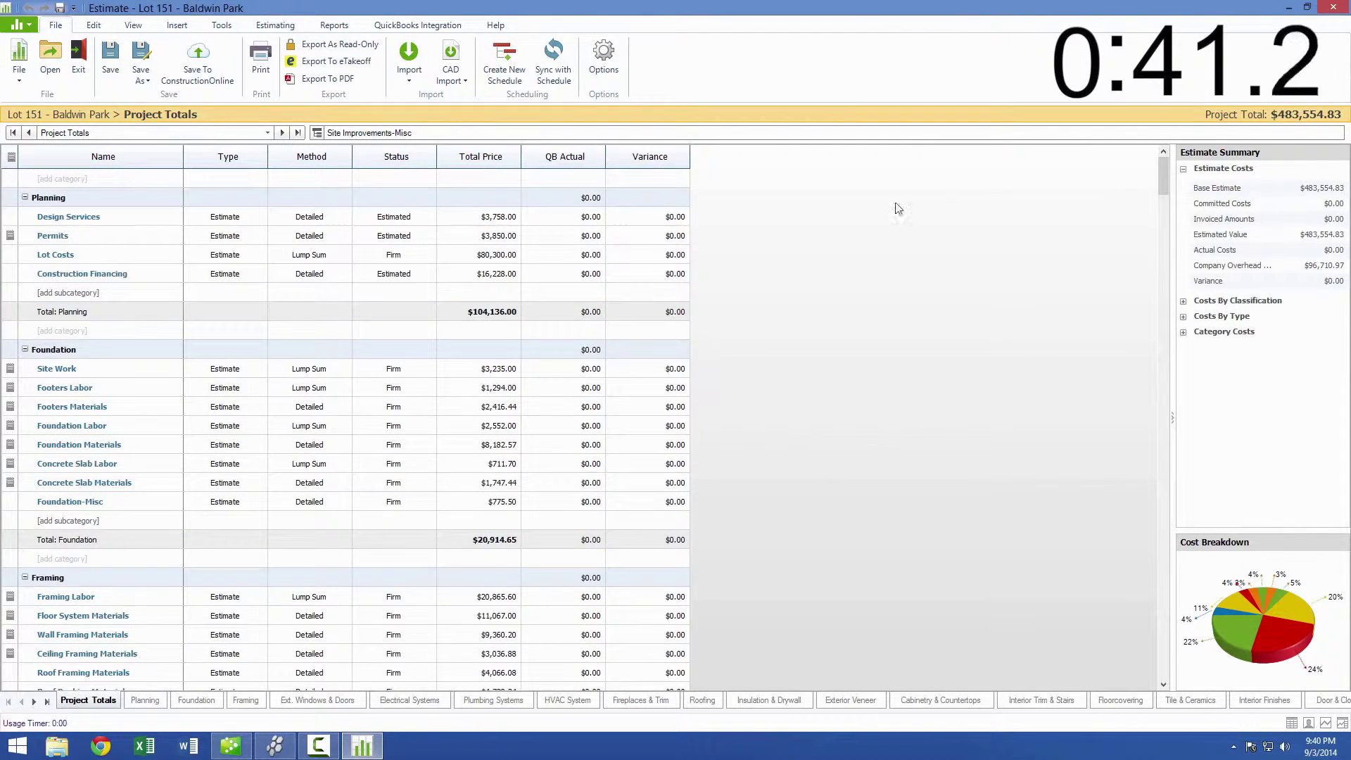
# - Run the Proposal Wizard with default settings, excluding Bid notes from the Project Totals Report
pyautogui.click(334, 24)
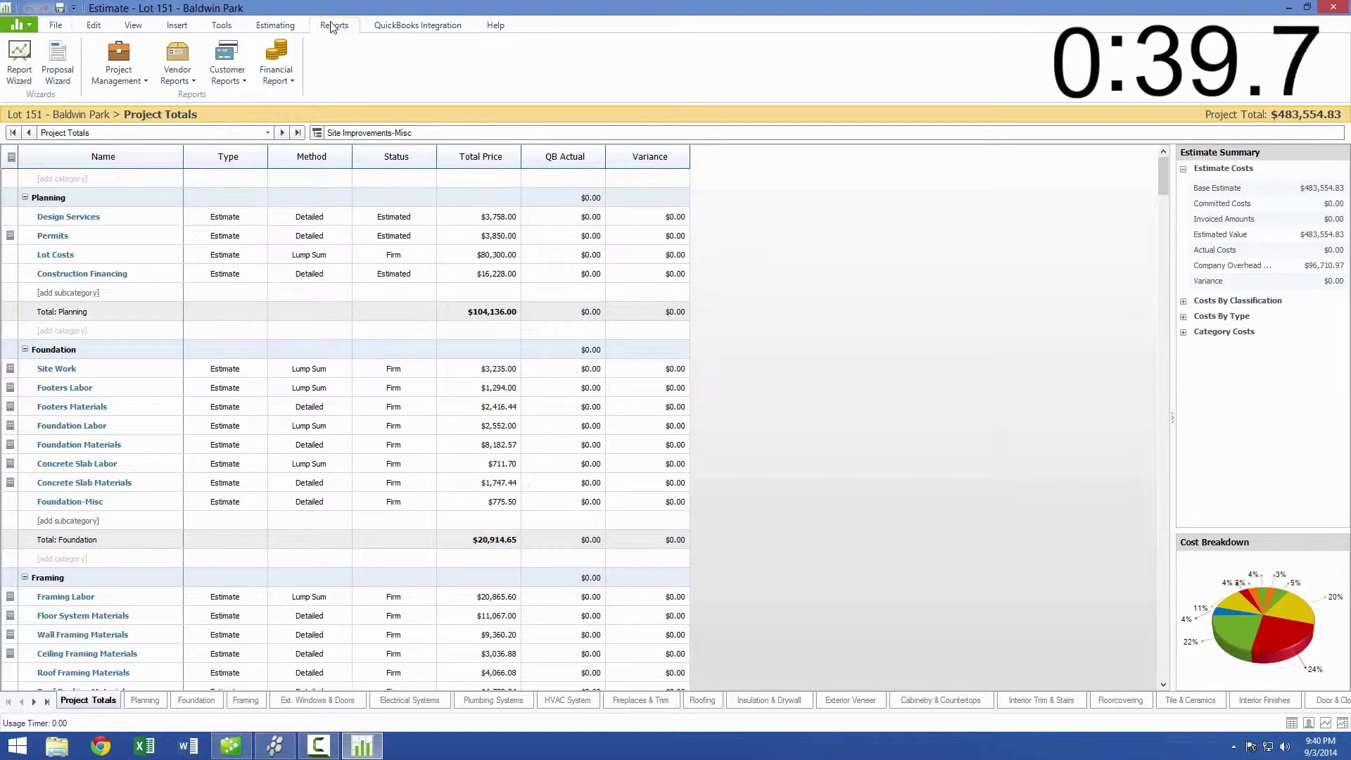
pyautogui.click(119, 79)
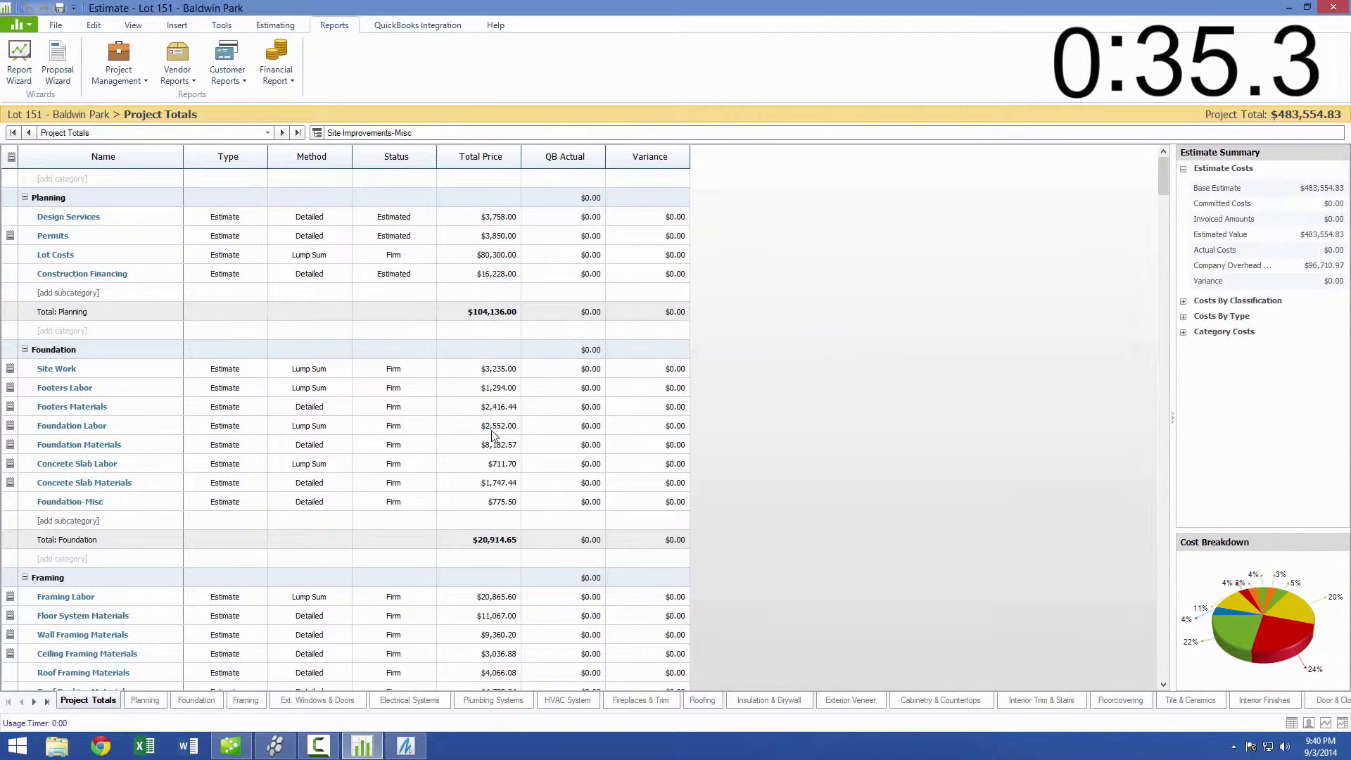
pyautogui.click(811, 533)
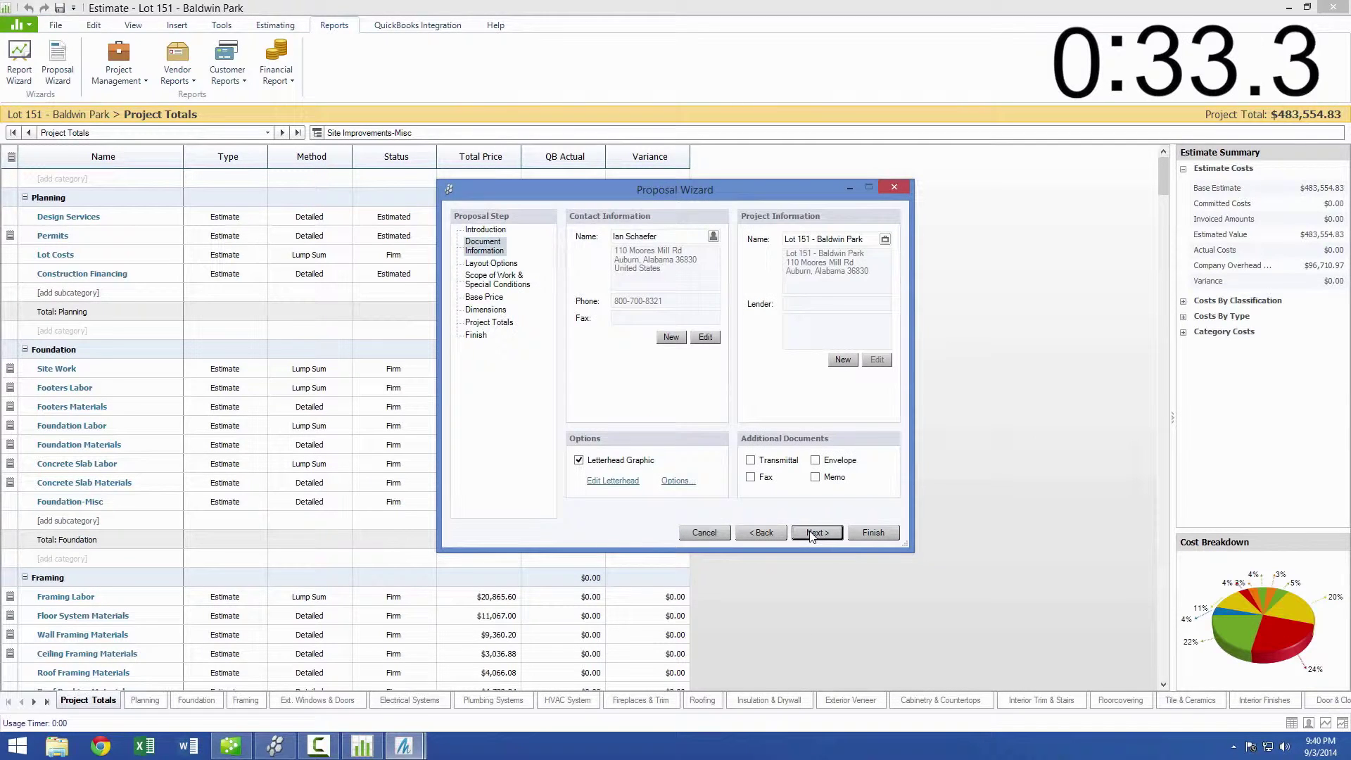
pyautogui.click(813, 533)
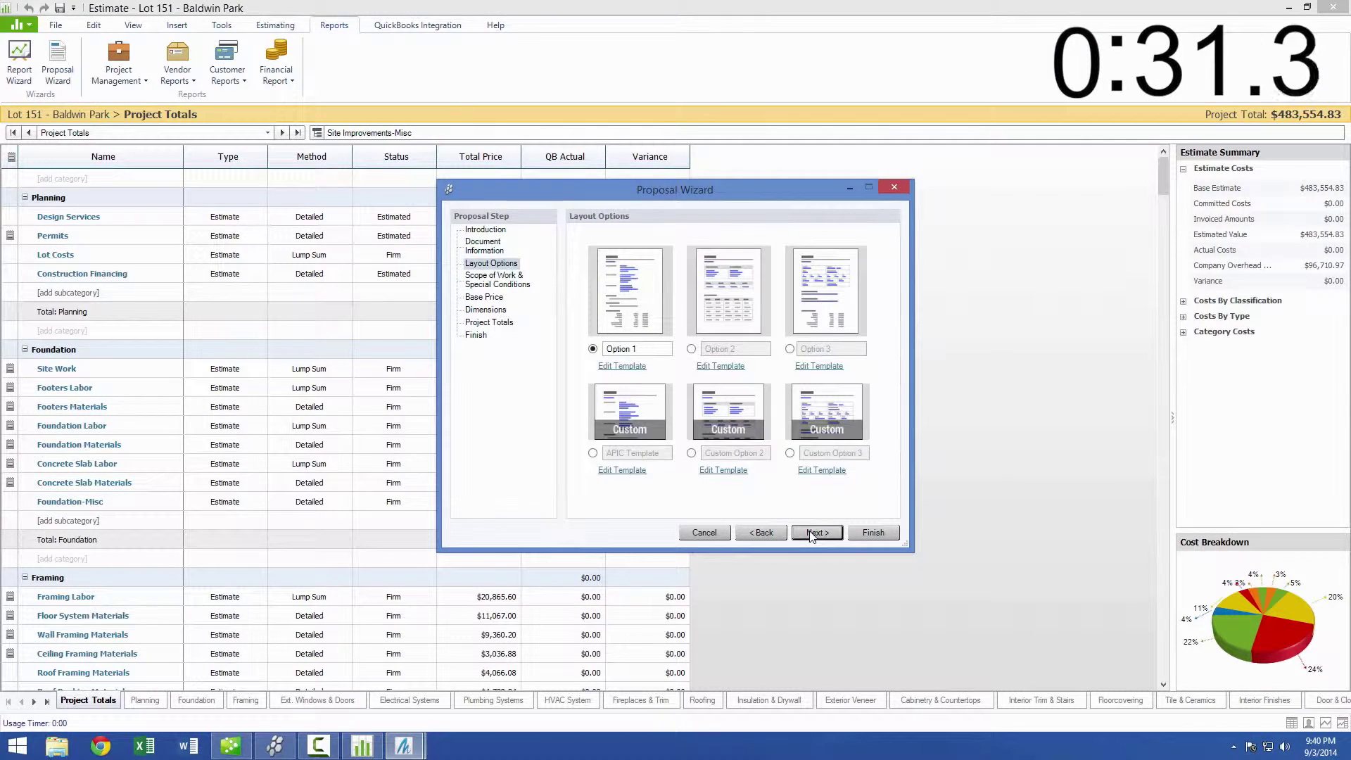
pyautogui.click(813, 533)
pyautogui.click(813, 533)
pyautogui.click(813, 533)
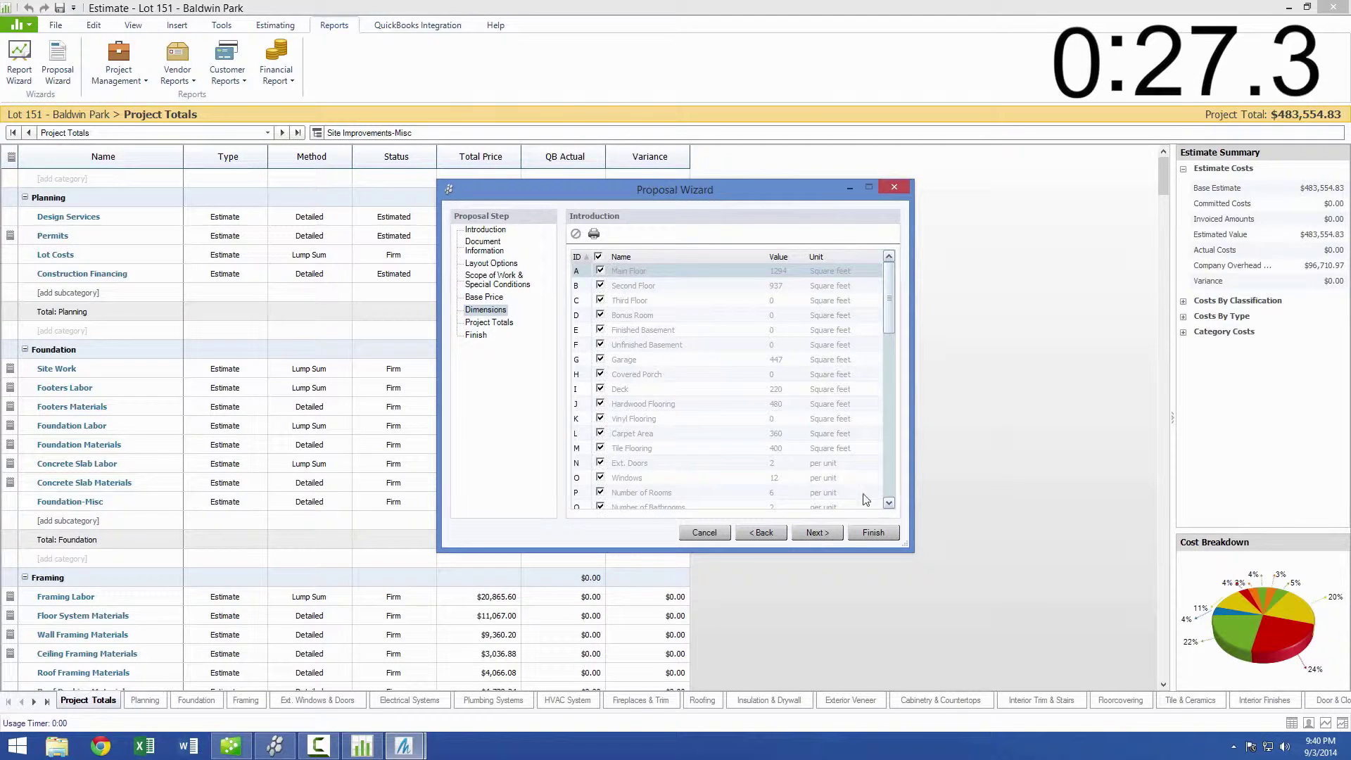
pyautogui.click(817, 534)
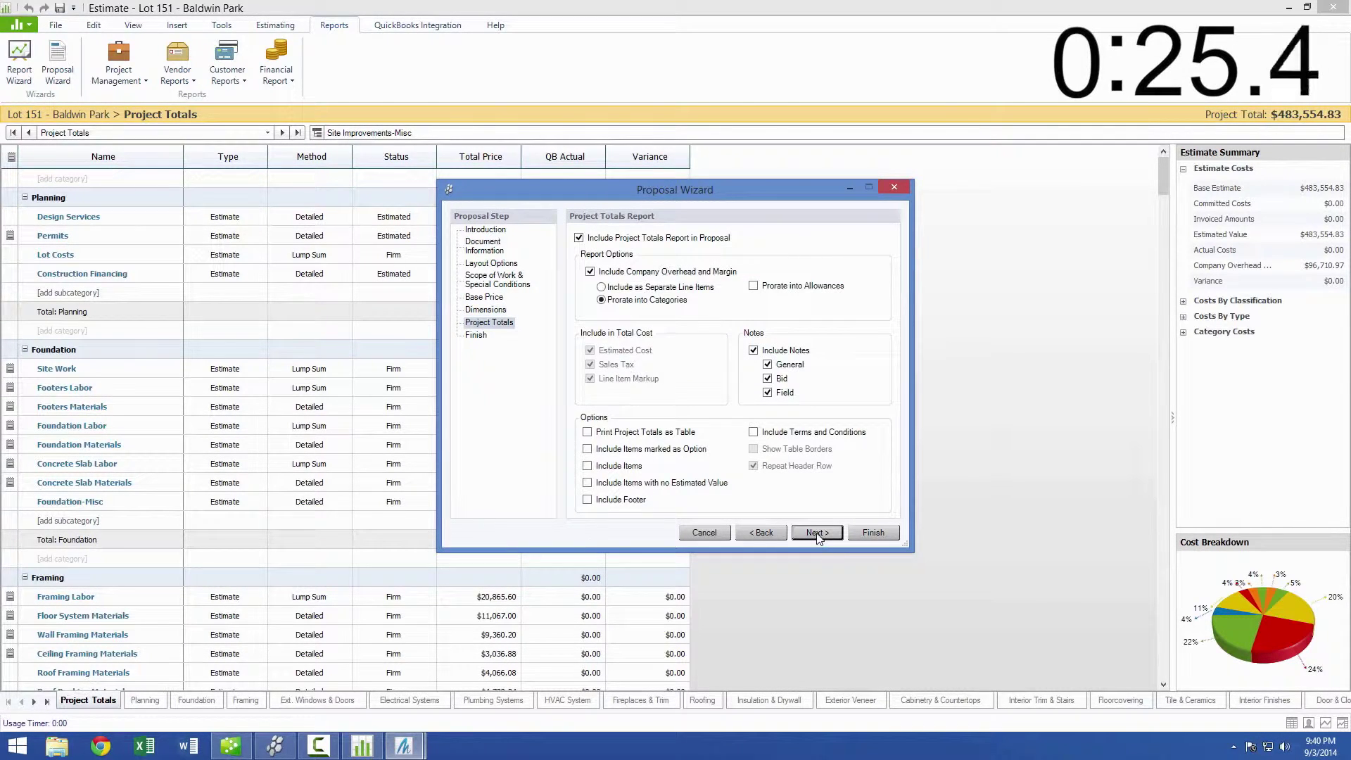
pyautogui.click(767, 379)
pyautogui.click(873, 533)
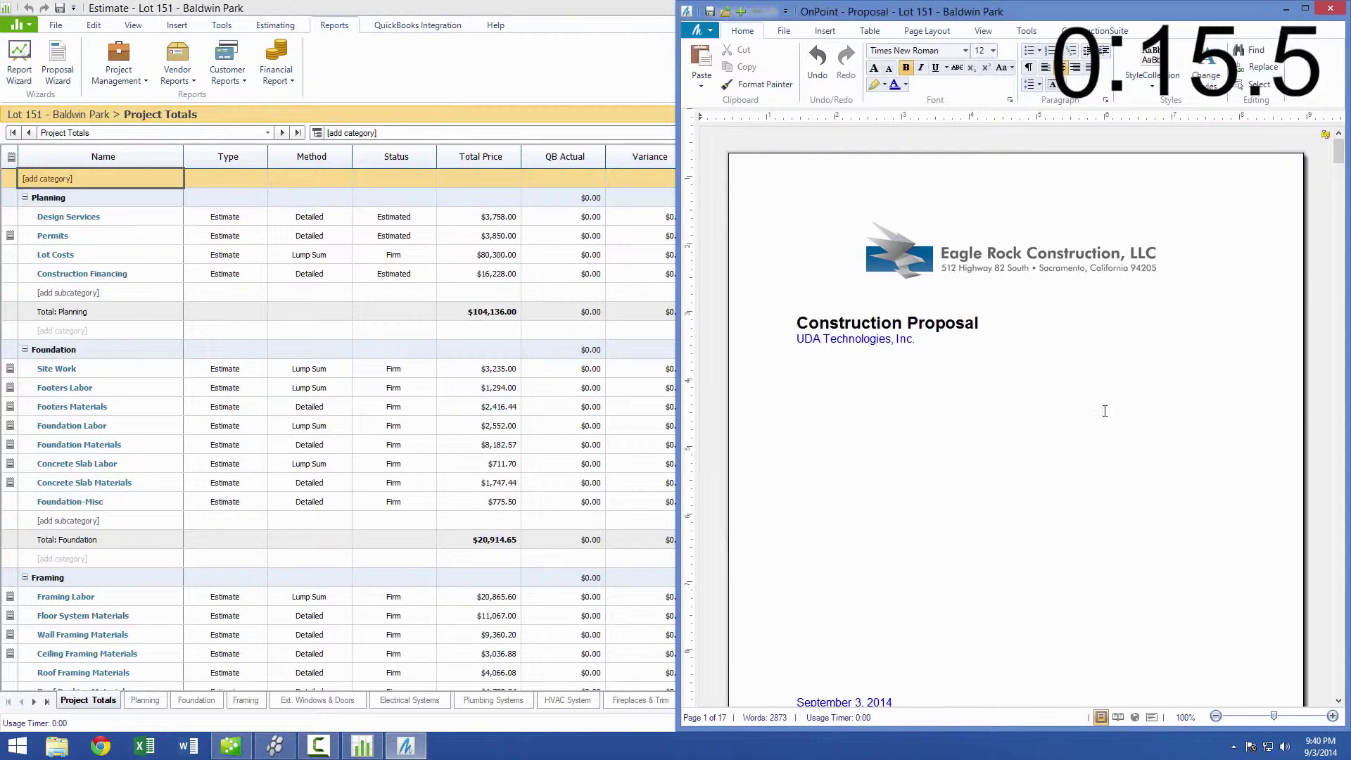
# - Scroll through the proposal, cancel the Email As Attachment, and return to the estimate window
pyautogui.moveTo(1345, 160); pyautogui.dragTo(1345, 260)
pyautogui.click(1027, 30)
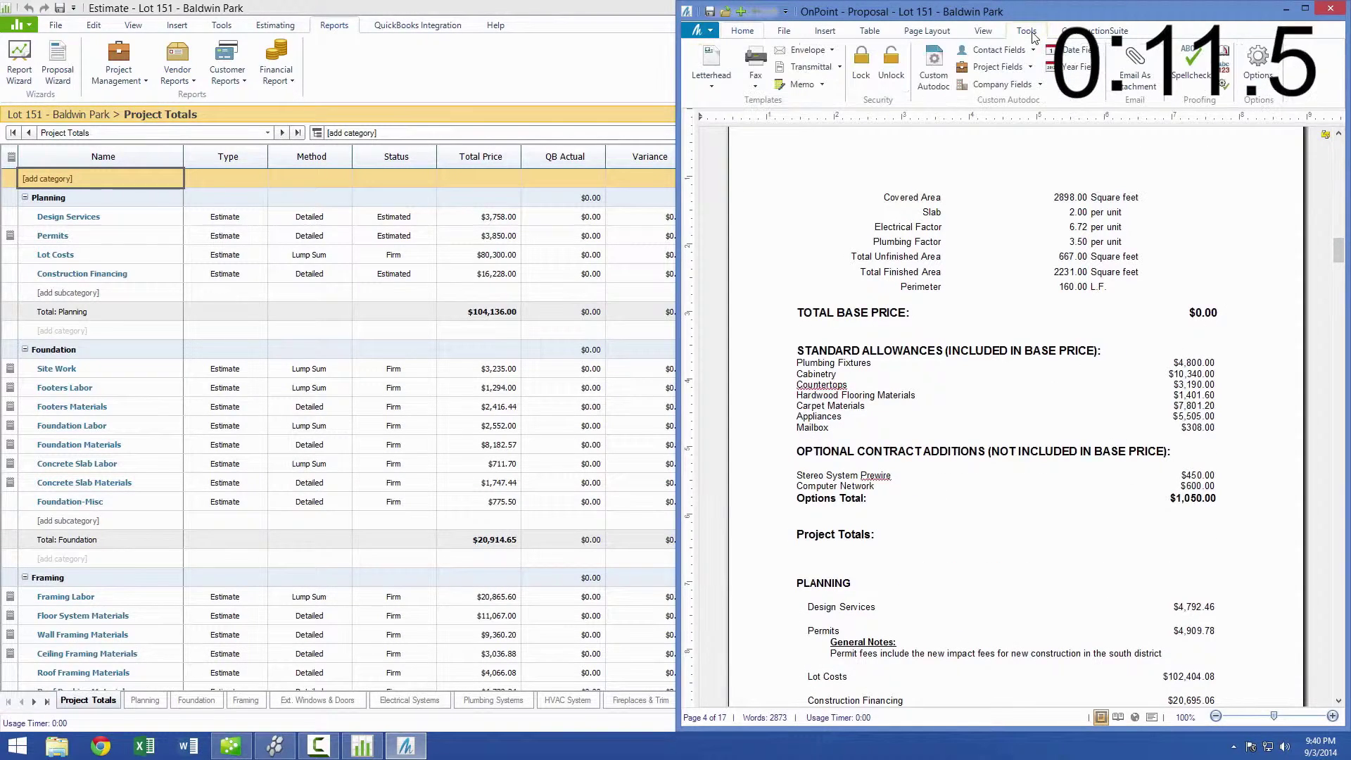
pyautogui.click(1135, 71)
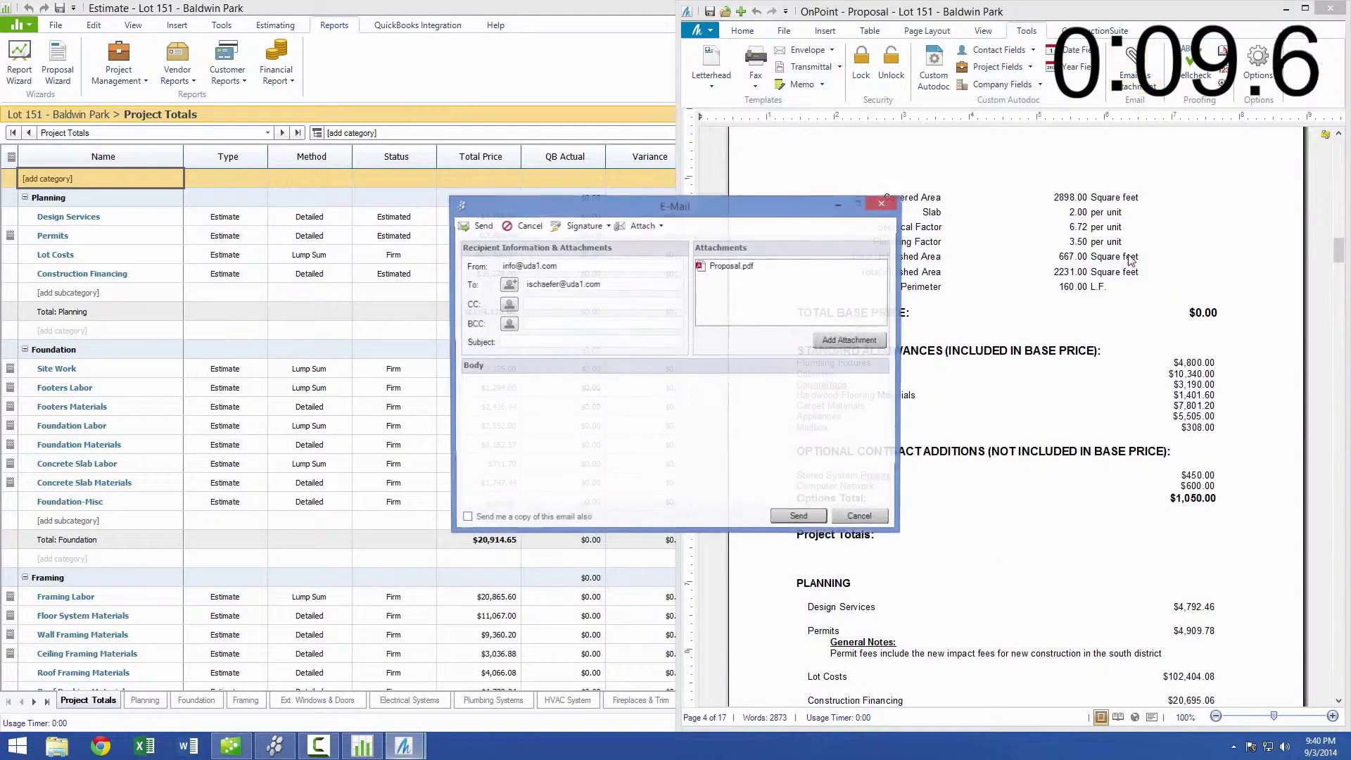
pyautogui.click(861, 519)
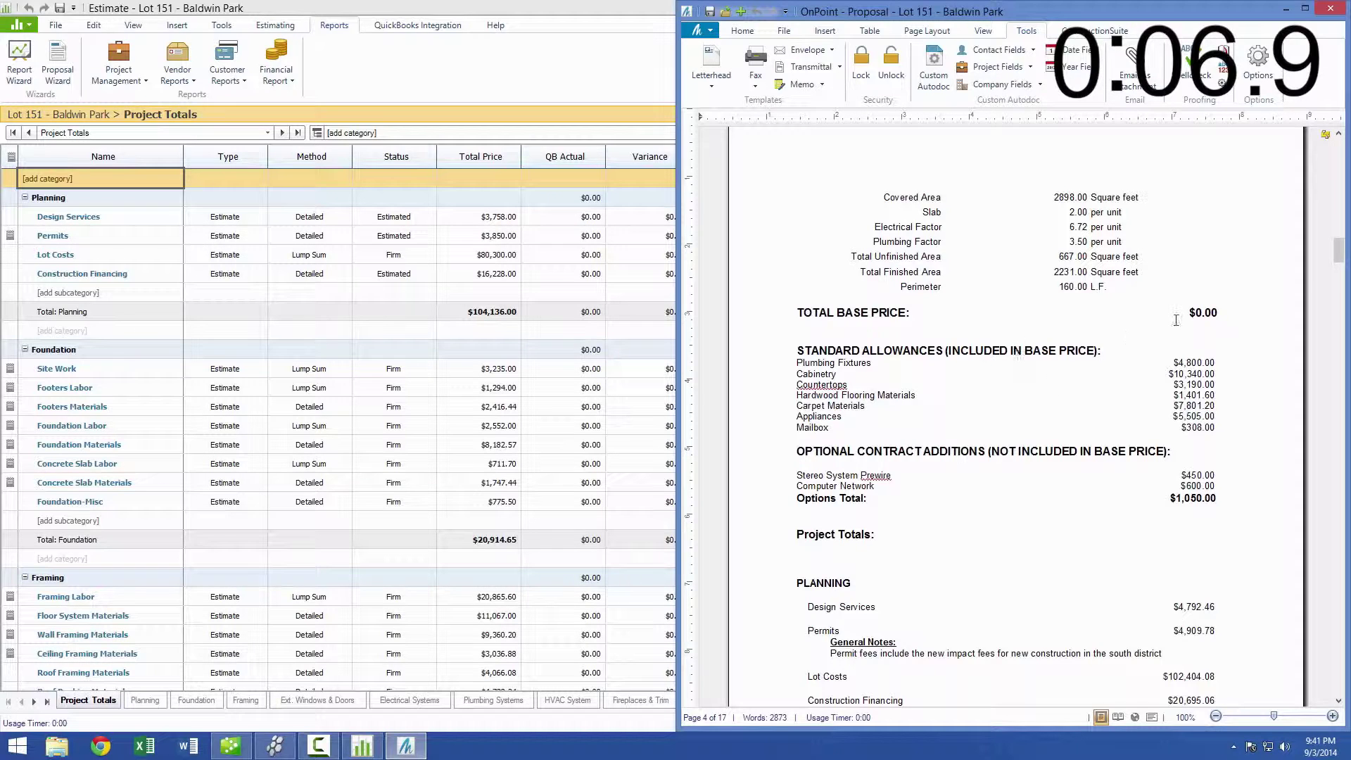
pyautogui.moveTo(1341, 259); pyautogui.dragTo(1342, 288)
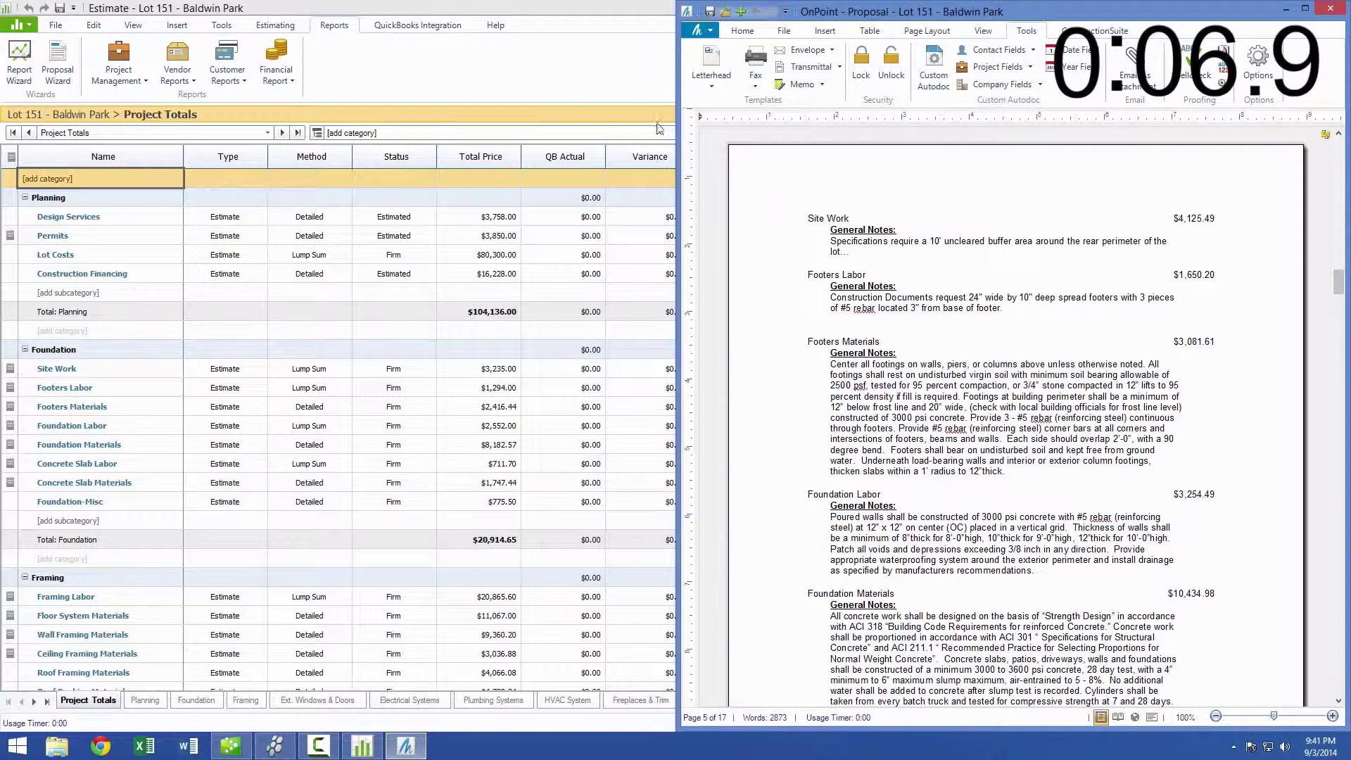
pyautogui.click(551, 95)
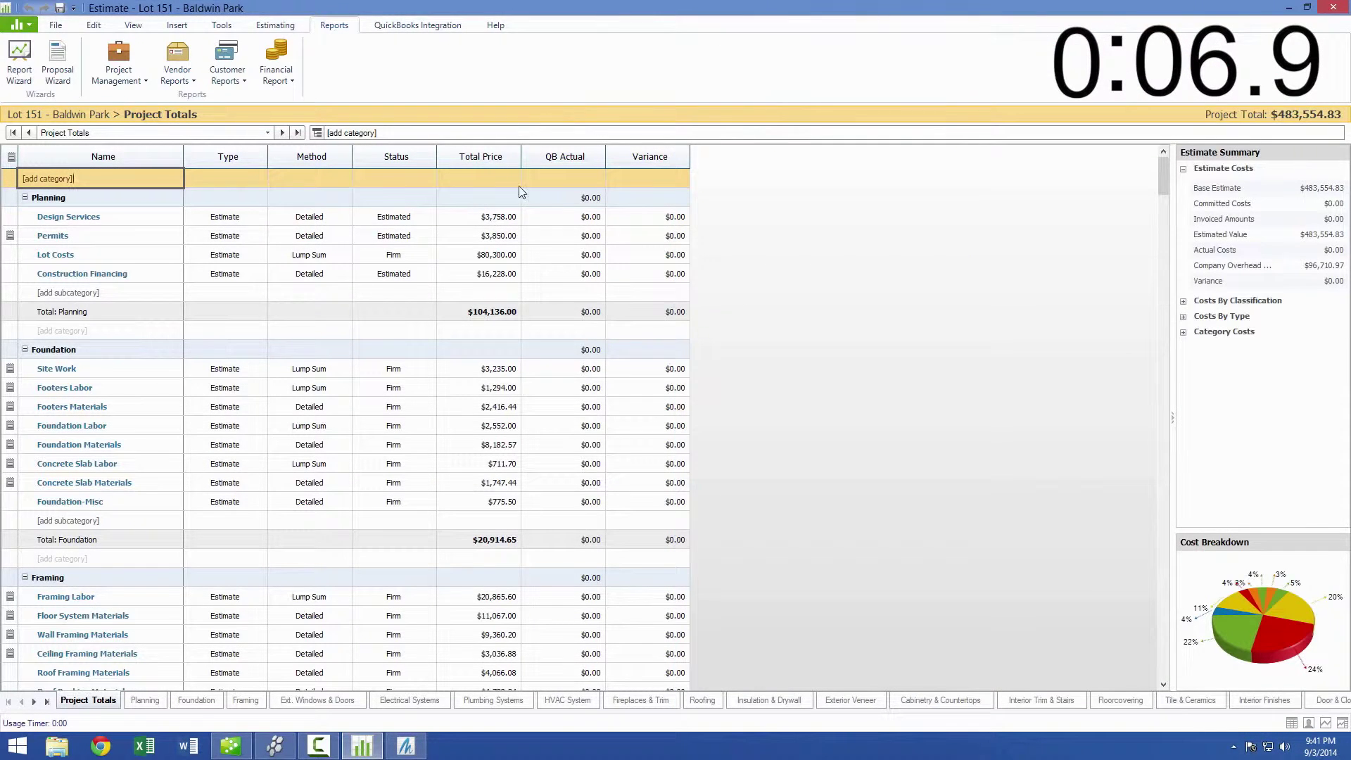
# - View the Foundation, Plumbing Systems and Exterior Veneer sheets, ending on Brick Labor at $12,320.00
pyautogui.click(67, 350)
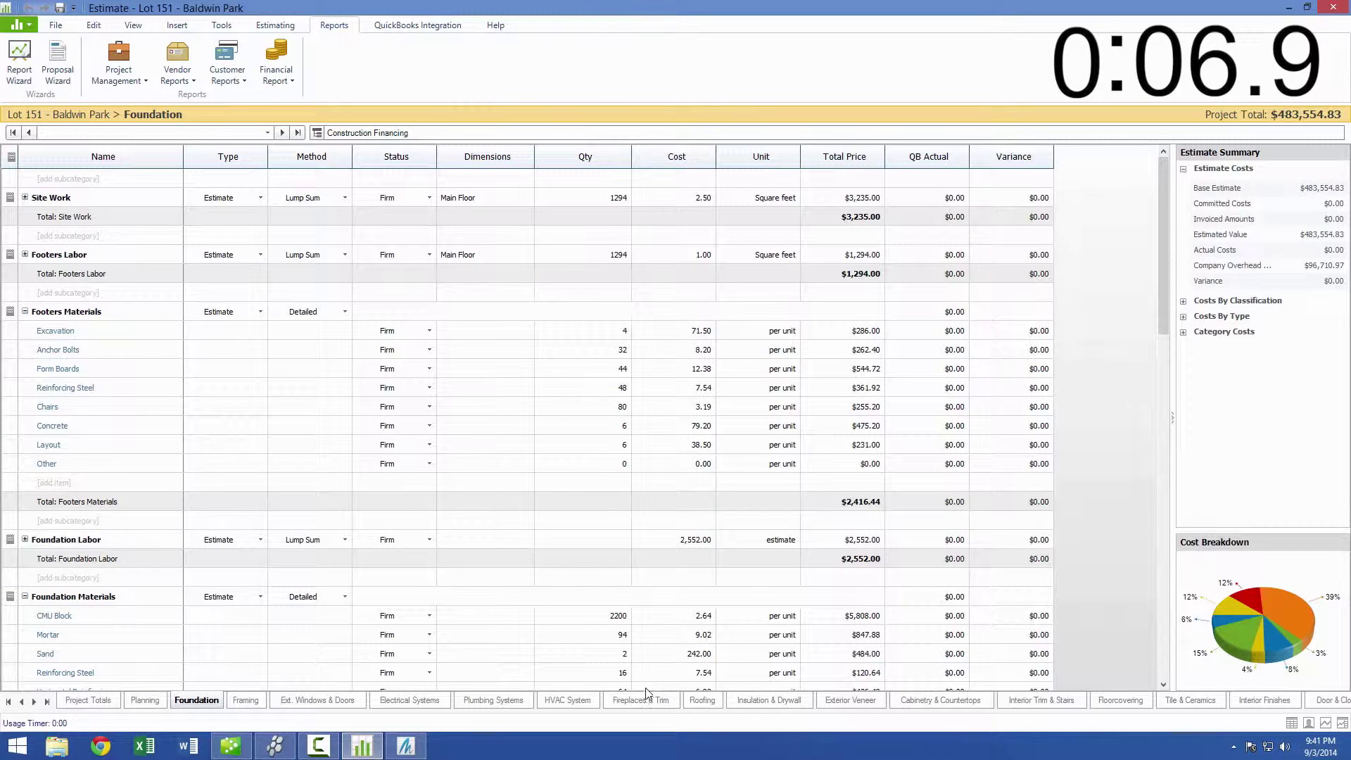
pyautogui.click(522, 703)
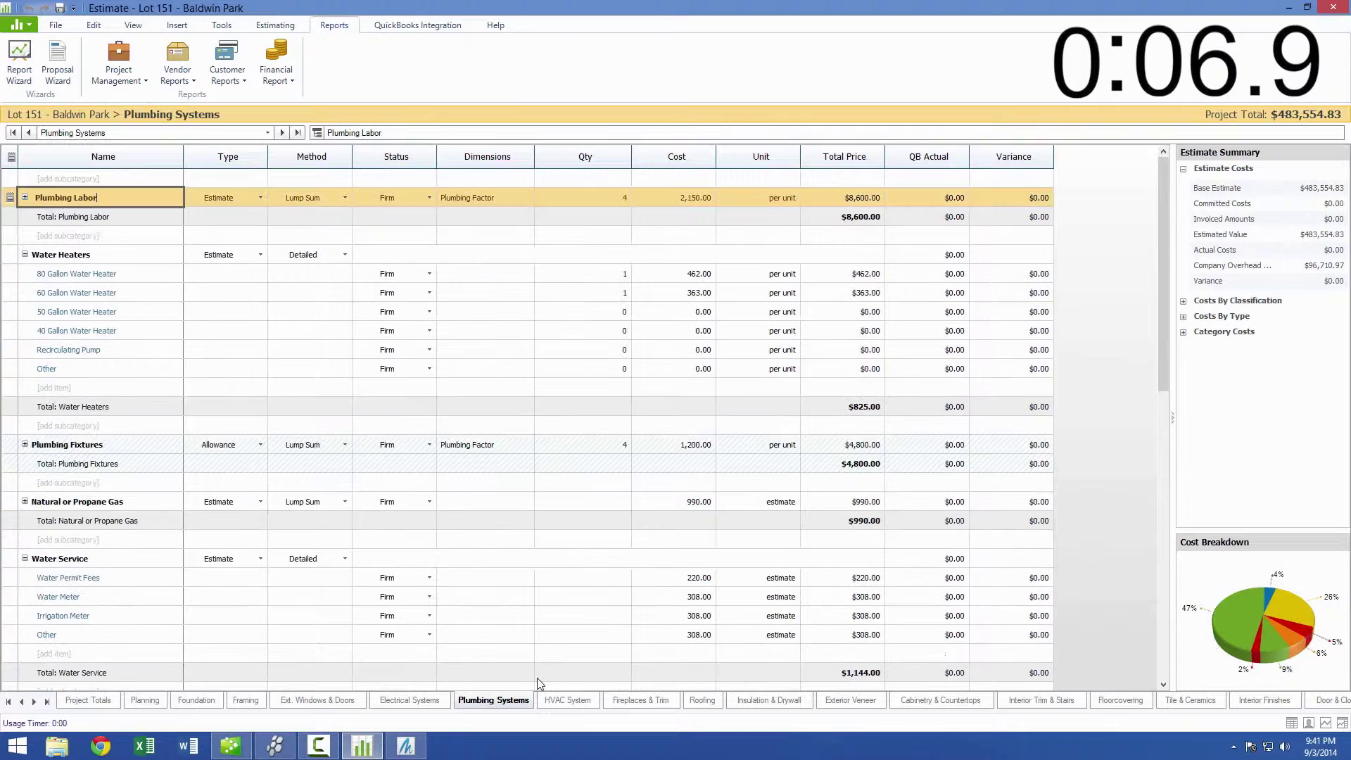
pyautogui.click(860, 704)
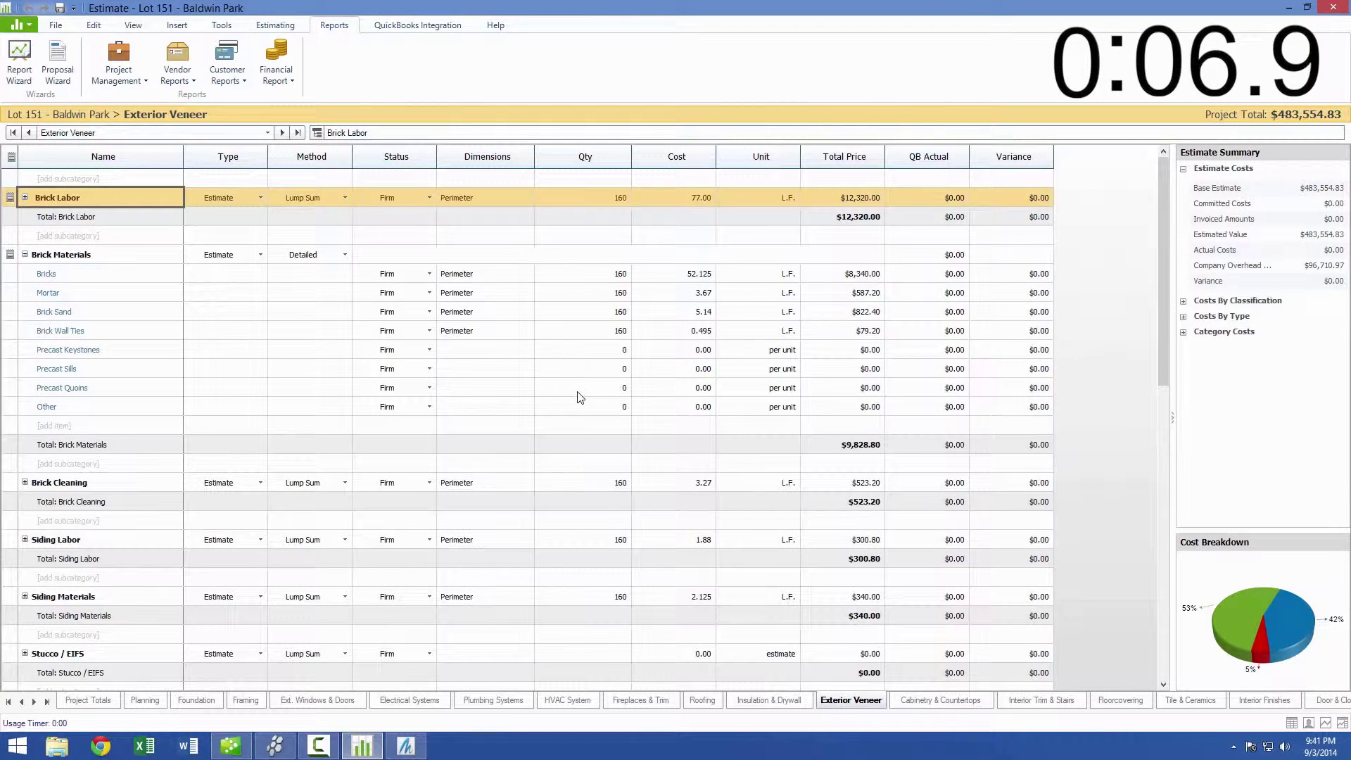